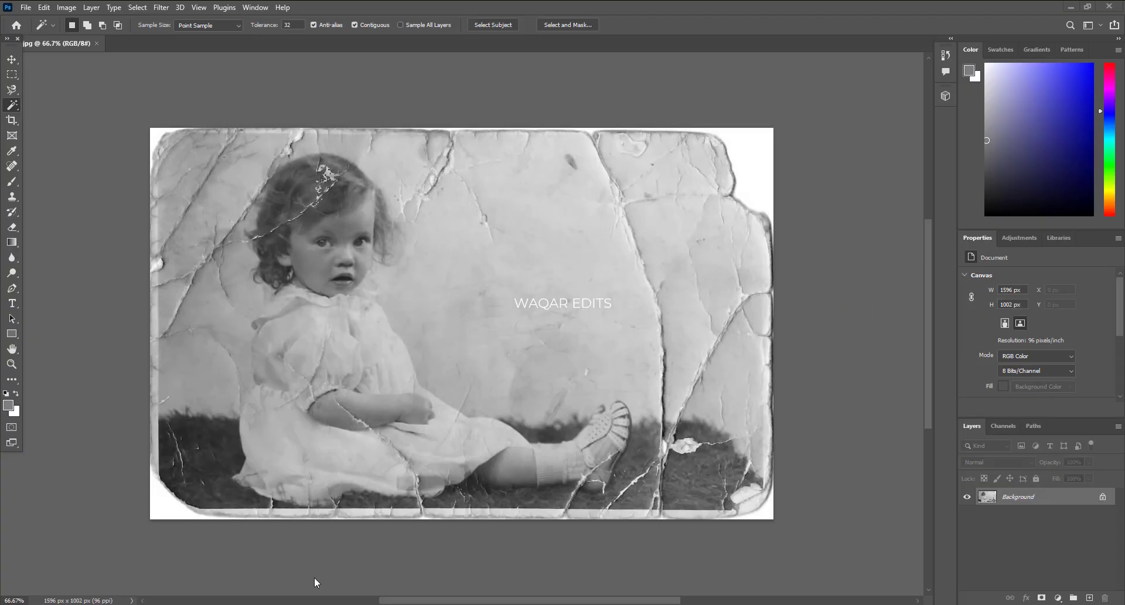
Duplicate the Background layer so a Background copy sits above the original
right_click(986, 502)
left_click(1040, 381)
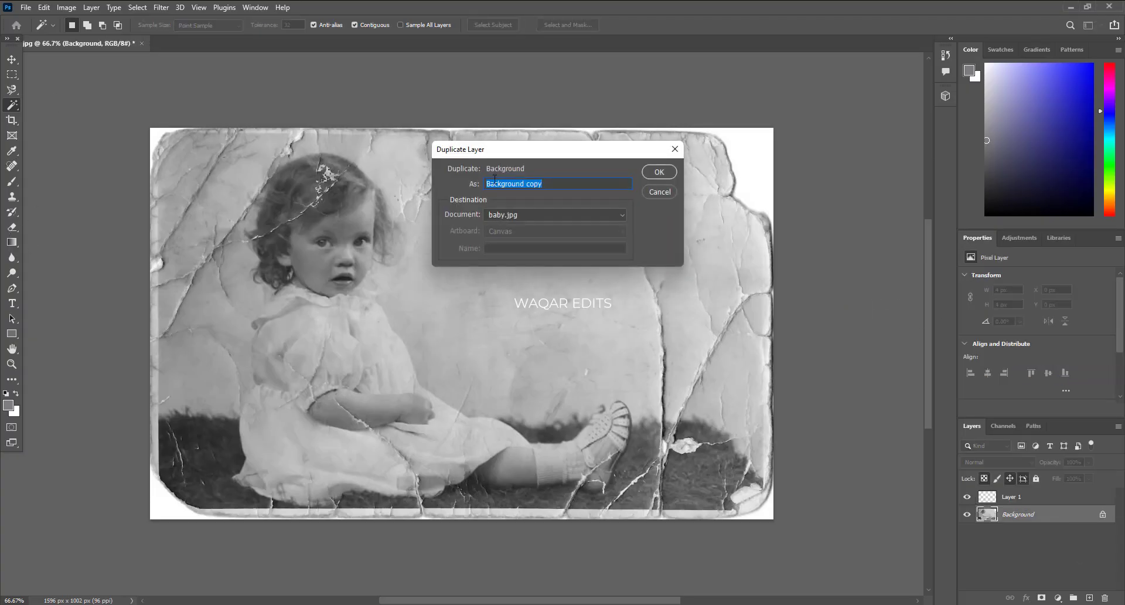
key("Return")
key("ctrl+shift+alt+n")
Delete the empty Layer 1
right_click(977, 498)
left_click(938, 166)
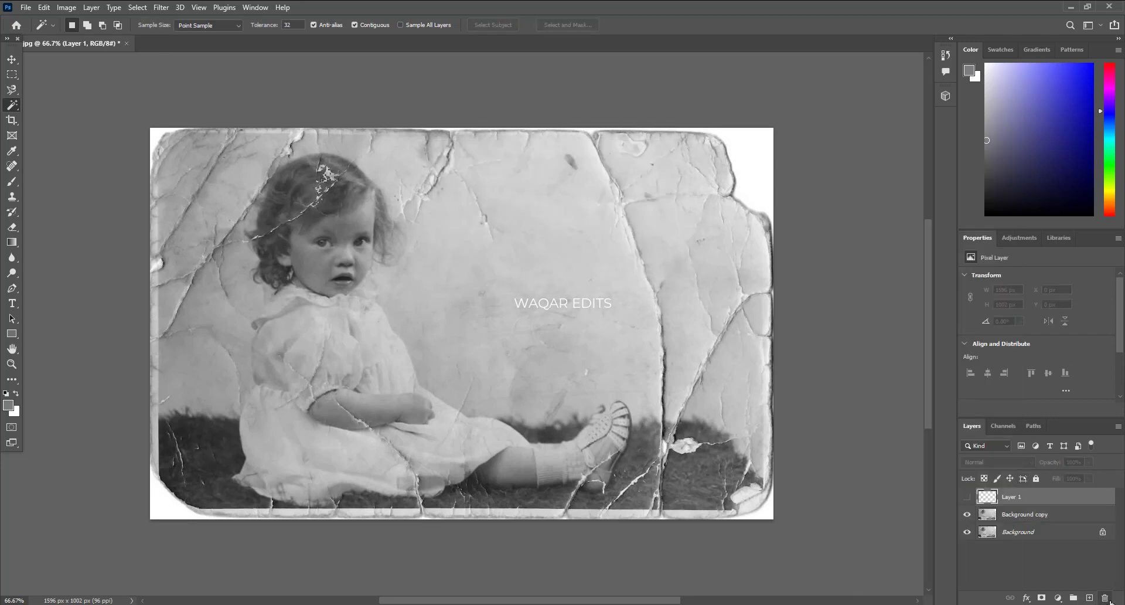
left_click(513, 229)
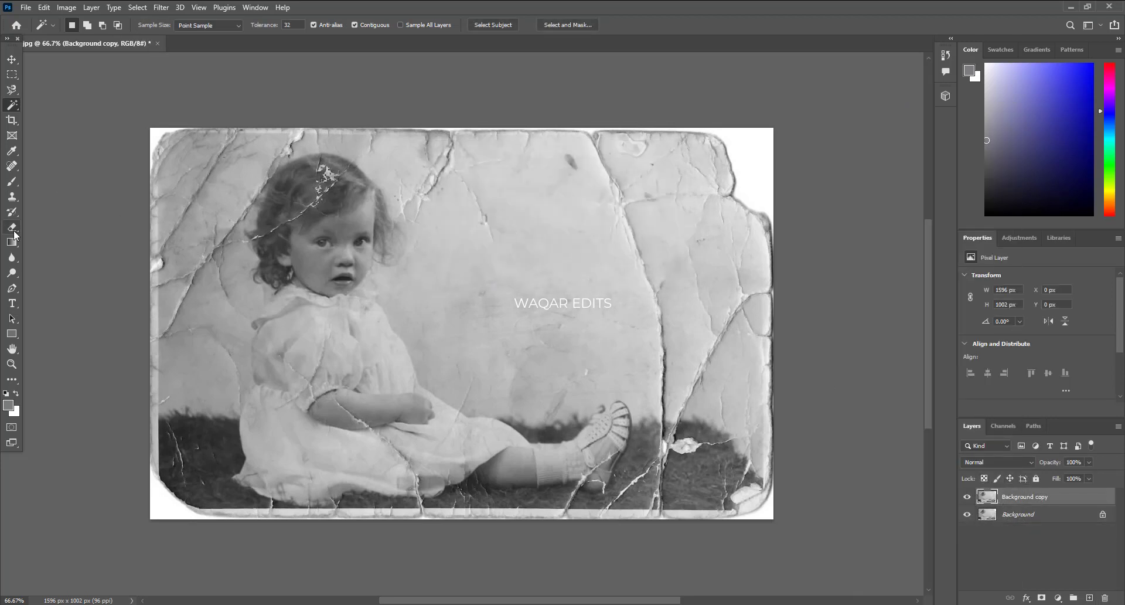
Select the Clone Stamp tool, check its brush settings, and zoom the view out slightly
left_click(12, 196)
left_click(73, 25)
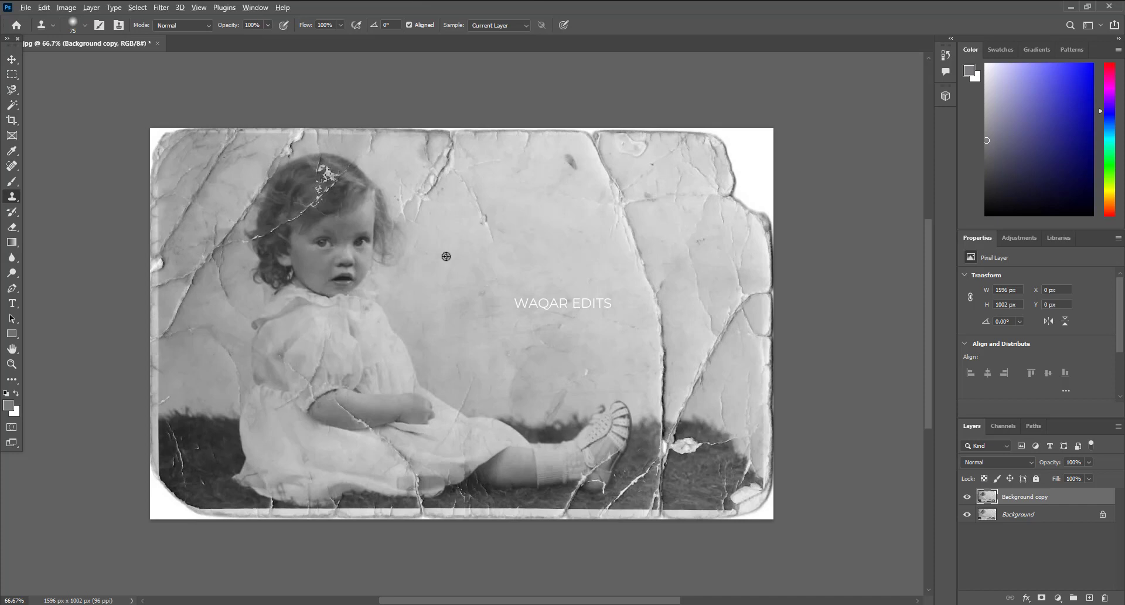
key("z")
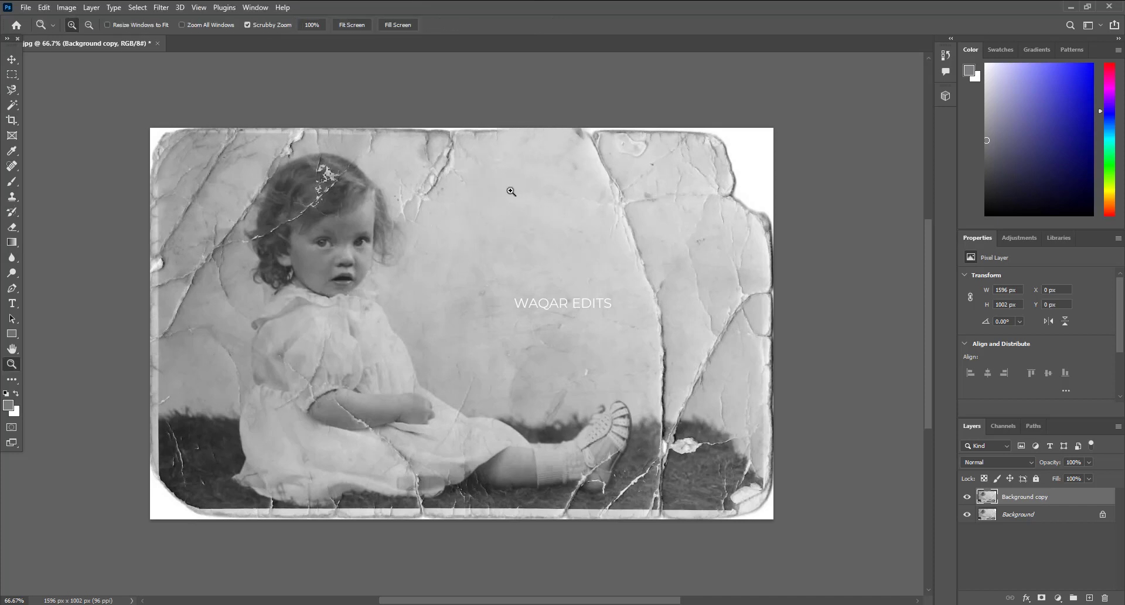
left_click(430, 172, "alt")
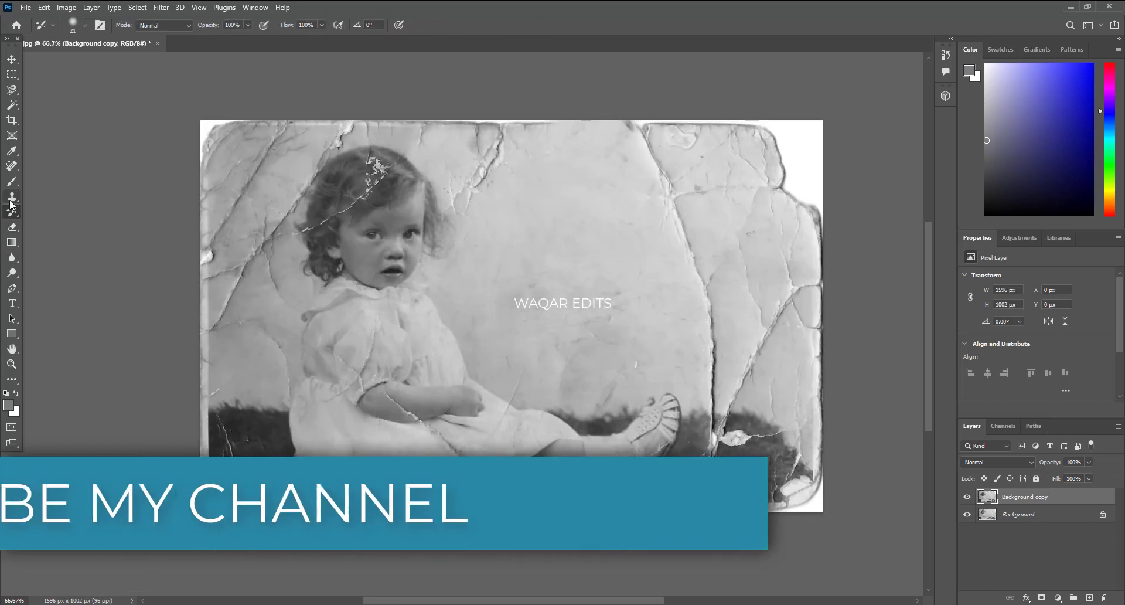
Clone wall texture over the torn white top-right corner
left_click(10, 199)
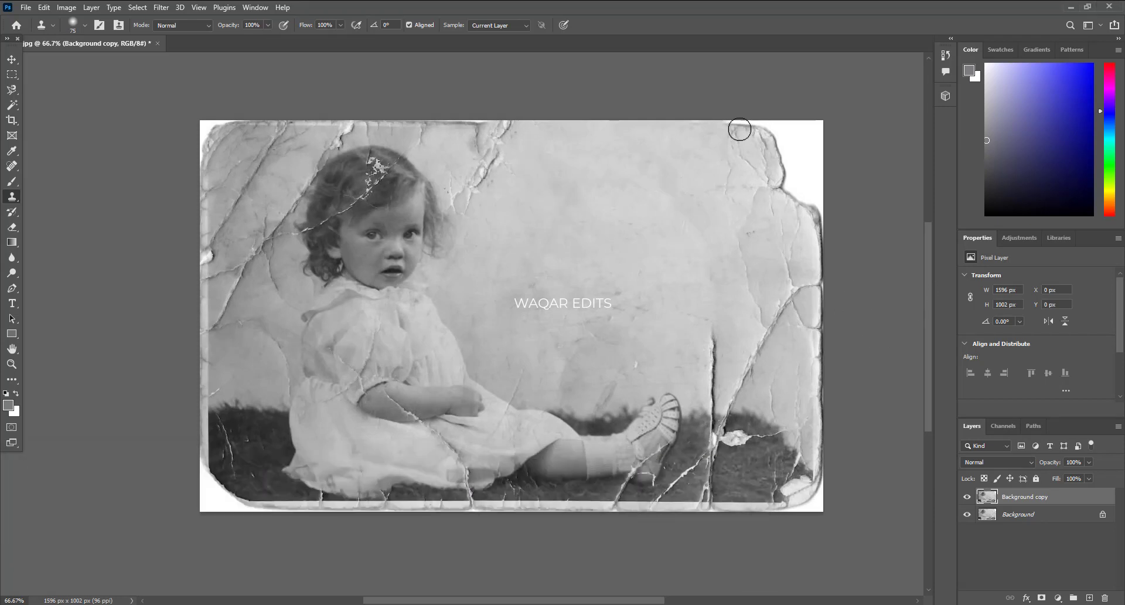
left_click_drag(659, 159, 761, 204)
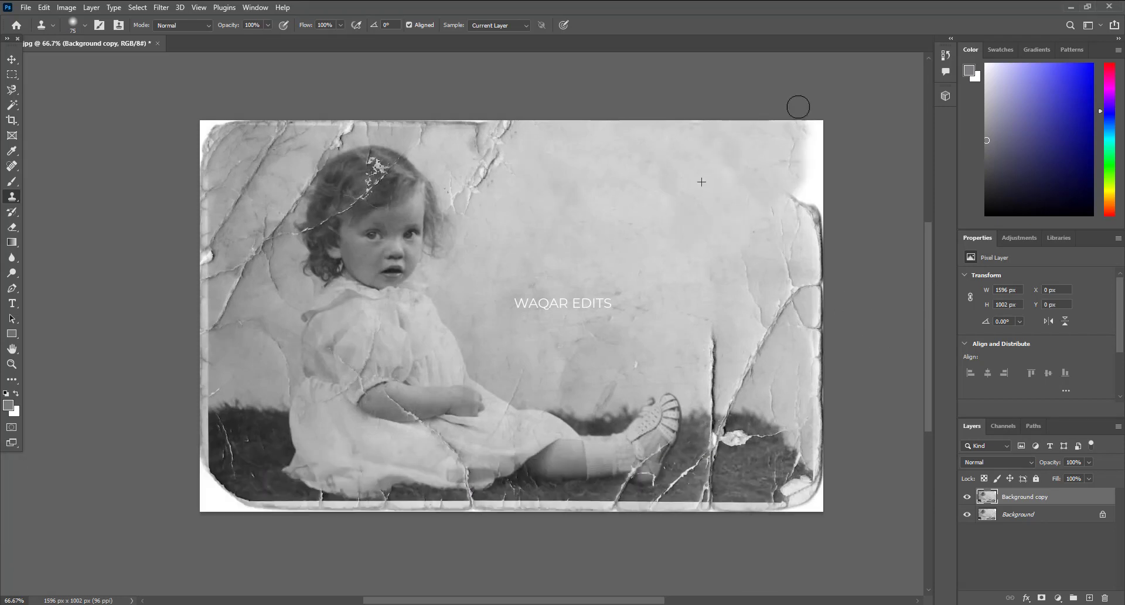
mouse_move(799, 106)
left_mouse_down()
mouse_move(818, 176)
mouse_move(812, 275)
left_mouse_up()
Enlarge the clone brush to 158 px and smooth the creases along the right wall
left_click(84, 25)
left_click(788, 139, "alt")
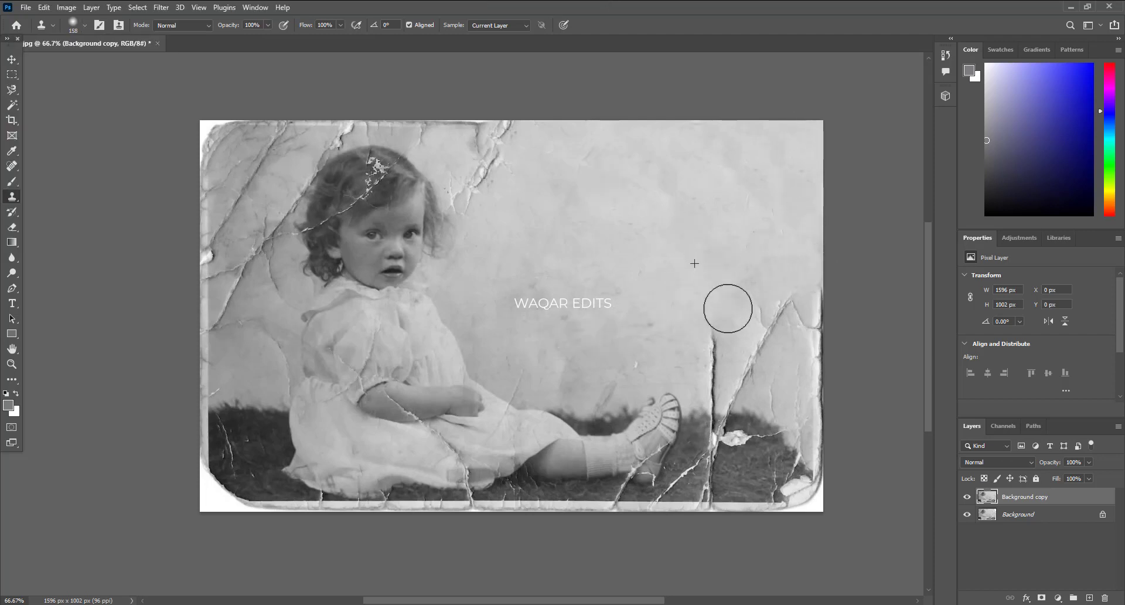
mouse_move(728, 308)
left_mouse_down()
mouse_move(797, 306)
mouse_move(809, 326)
mouse_move(798, 391)
mouse_move(750, 381)
left_mouse_up()
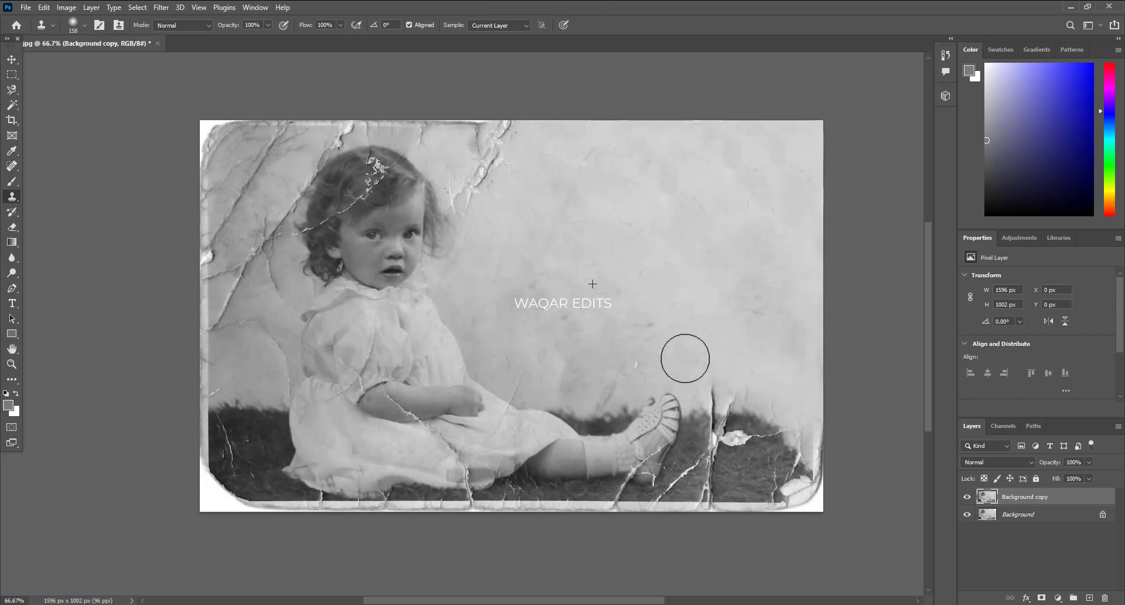
left_click_drag(685, 358, 733, 381)
Sample clean wall and clone away cracks beside the girl's head and along the top-left edge
left_click(534, 154, "alt")
mouse_move(469, 135)
left_mouse_down()
mouse_move(459, 191)
mouse_move(482, 118)
mouse_move(535, 203)
mouse_move(606, 144)
left_mouse_up()
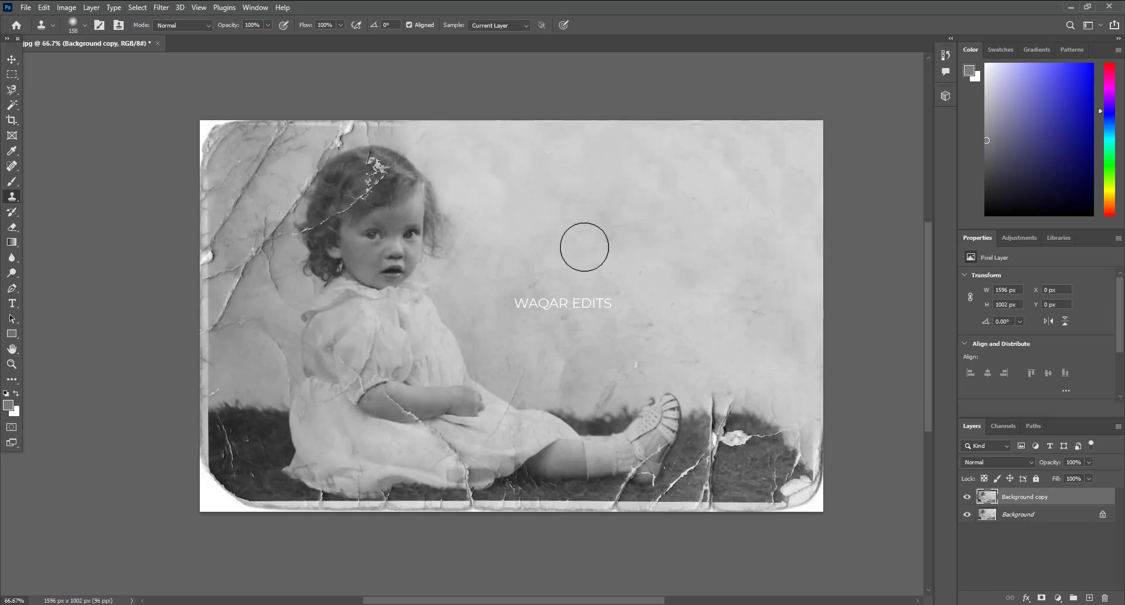
left_click(659, 141, "alt")
mouse_move(246, 126)
left_mouse_down()
mouse_move(227, 133)
mouse_move(214, 258)
mouse_move(216, 224)
left_mouse_up()
Undo the top-left clone strokes and set the clone brush to 69 px
key("ctrl+z")
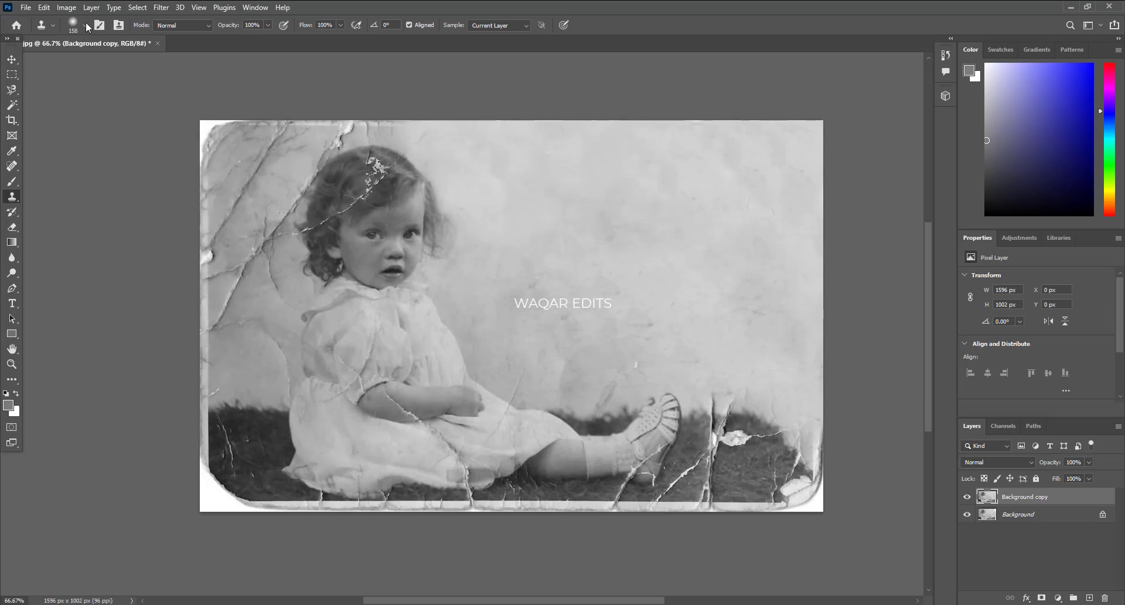
left_click(85, 24)
double_click(77, 63)
left_click(84, 25)
left_click_drag(82, 64, 92, 65)
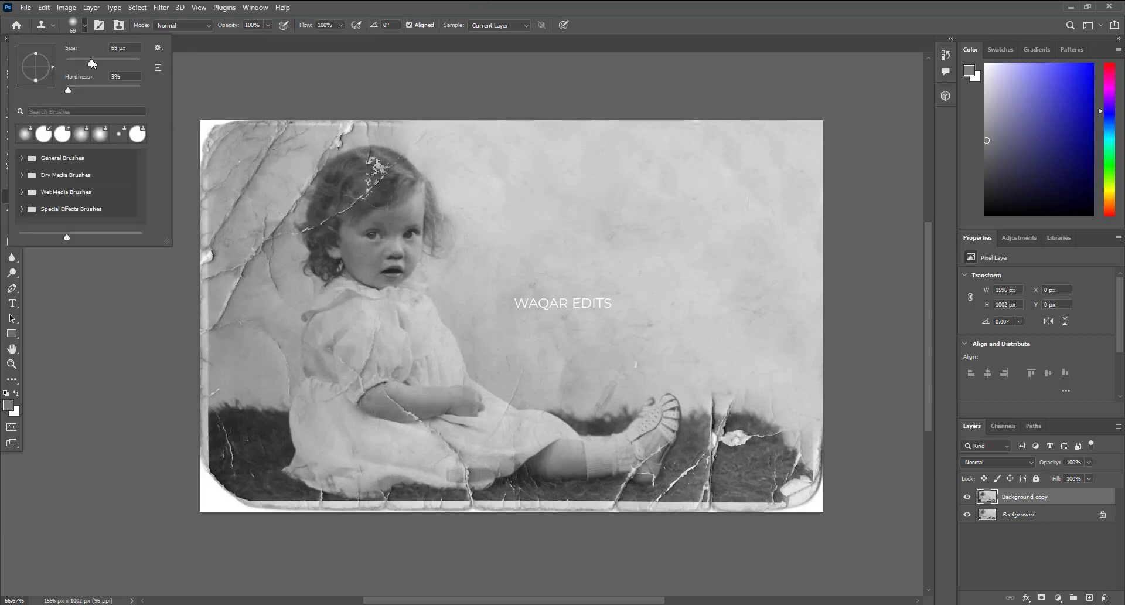
key("Return")
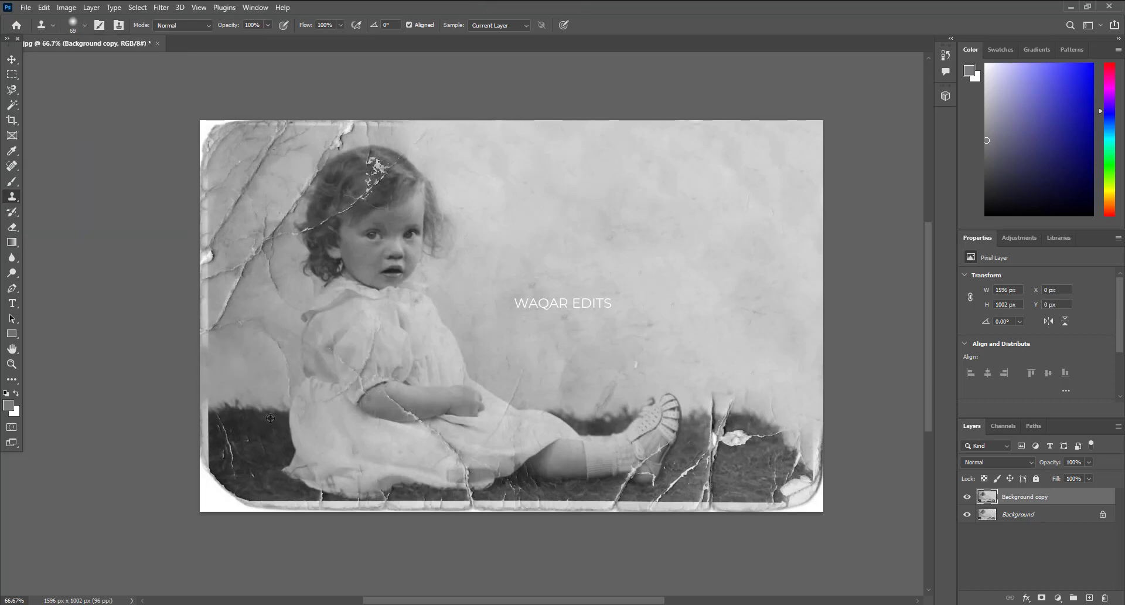
Fill the white lower-left corner and left-edge crack with cloned dark grass
left_click(271, 417, "alt")
mouse_move(206, 413)
left_mouse_down()
mouse_move(246, 414)
mouse_move(207, 433)
mouse_move(201, 474)
left_mouse_up()
left_click(253, 430, "alt")
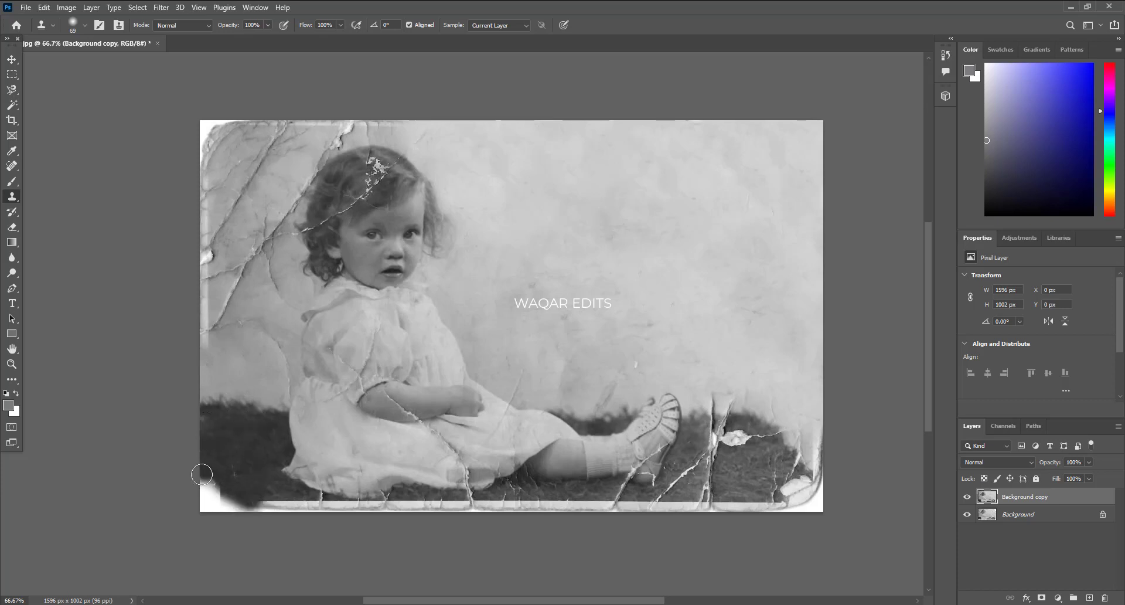
mouse_move(252, 505)
left_mouse_down()
mouse_move(211, 501)
mouse_move(302, 505)
left_mouse_up()
left_click(231, 467, "alt")
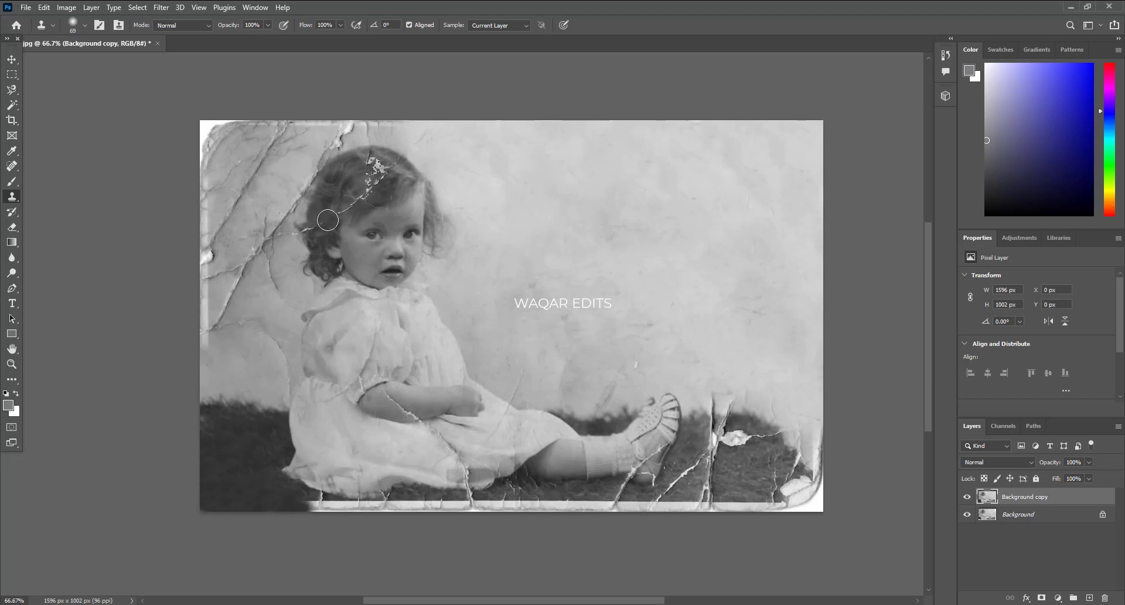
Clone hair texture over the white cracks and spots in the girl's hair
mouse_move(329, 221)
left_mouse_down()
mouse_move(349, 188)
mouse_move(392, 163)
left_mouse_up()
left_click(357, 198, "alt")
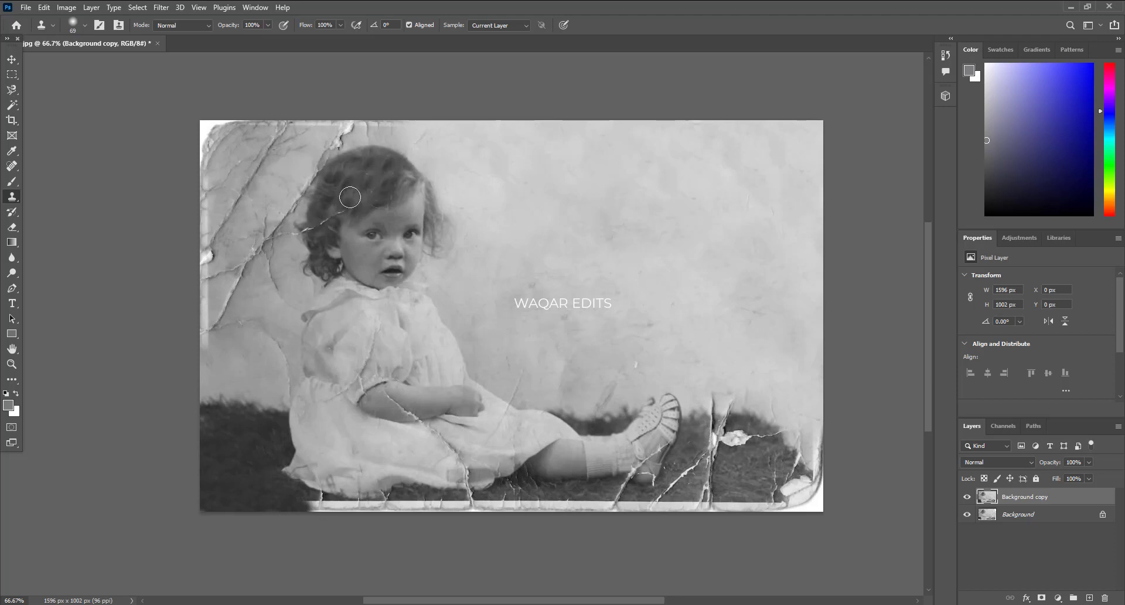
mouse_move(319, 221)
left_mouse_down()
mouse_move(340, 210)
mouse_move(314, 230)
left_mouse_up()
left_click(329, 203, "alt")
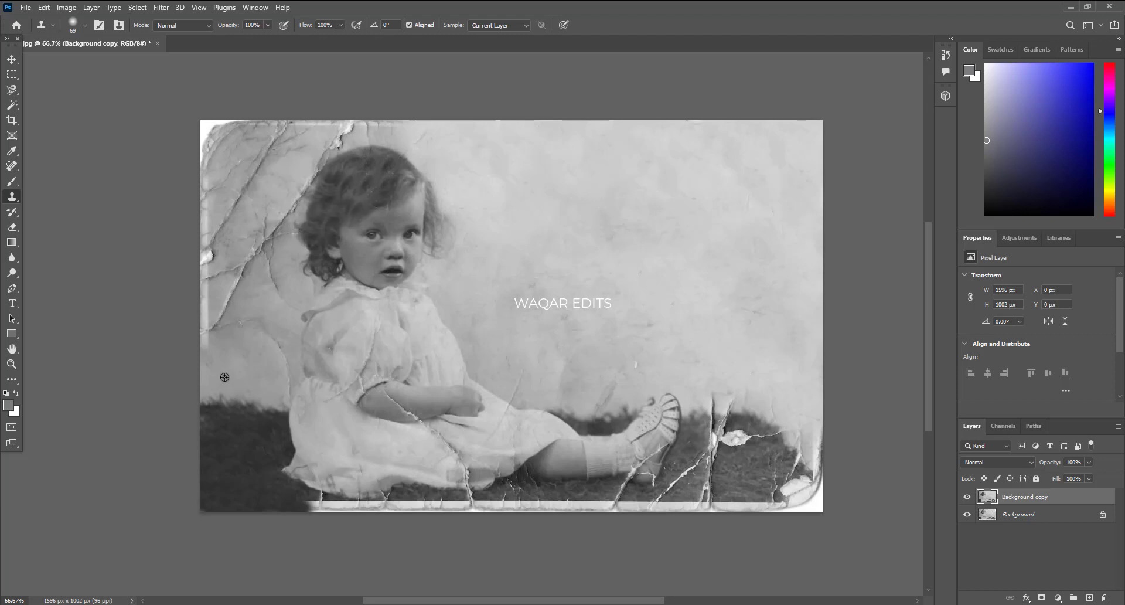
Clone clean wall over the white strip on the left edge above the grass
left_click(224, 338, "alt")
left_click(205, 313)
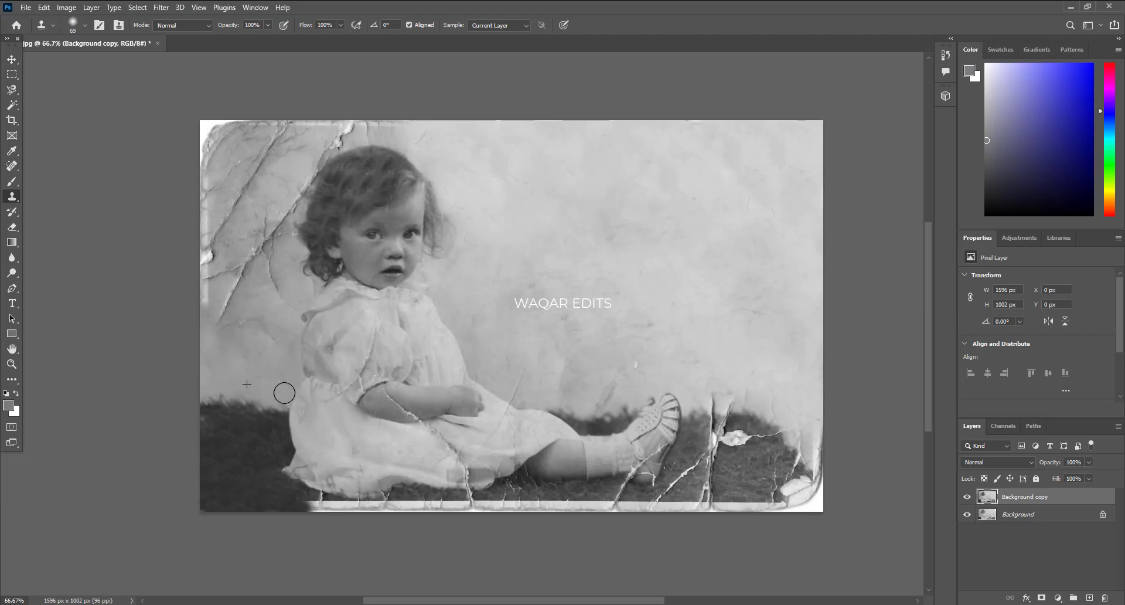
left_click(266, 384, "alt")
mouse_move(232, 317)
left_mouse_down()
mouse_move(212, 315)
mouse_move(221, 308)
left_mouse_up()
left_click(224, 345, "alt")
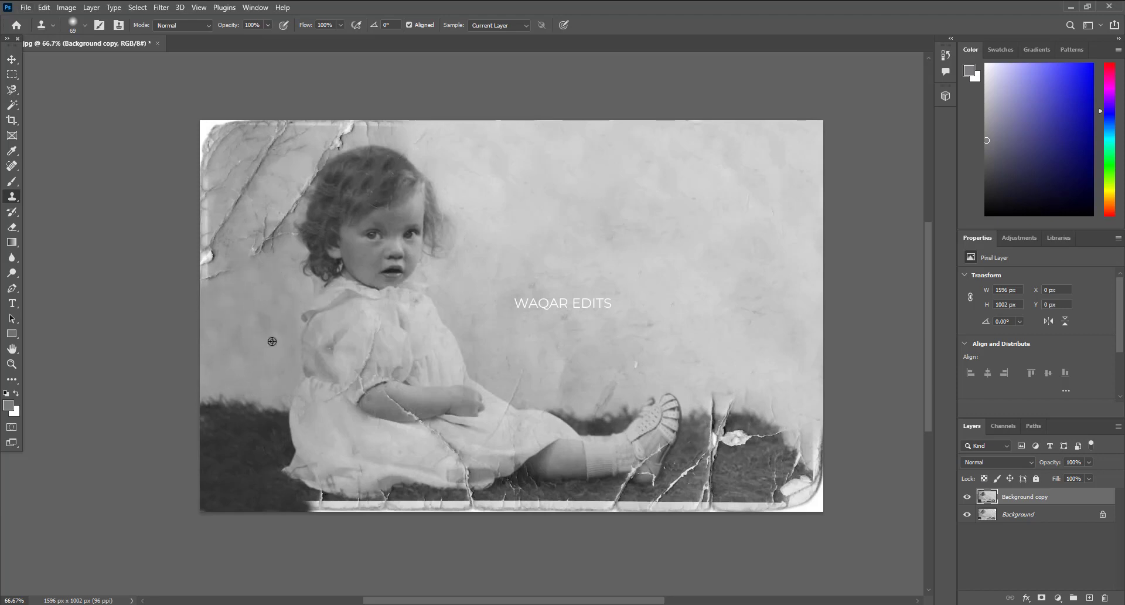
Clone away upper-left wall cracks and the top edge near the hair, then begin the crack beside the leg
mouse_move(240, 269)
left_mouse_down()
mouse_move(208, 269)
mouse_move(219, 206)
mouse_move(205, 187)
left_mouse_up()
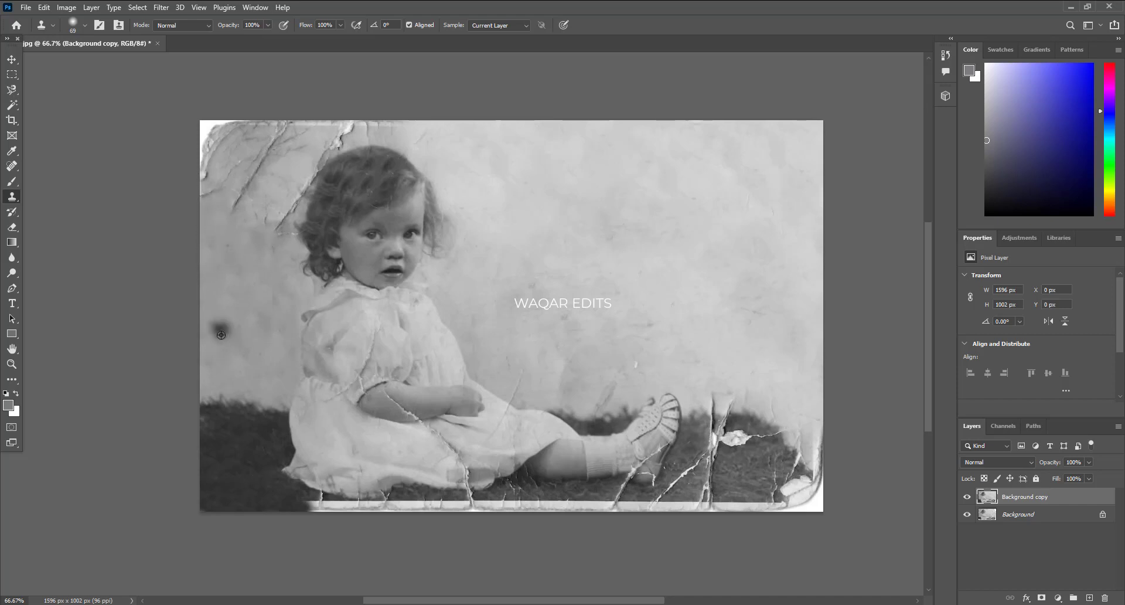
left_click(221, 335, "alt")
mouse_move(255, 238)
left_mouse_down()
mouse_move(276, 226)
mouse_move(294, 188)
mouse_move(281, 210)
mouse_move(258, 156)
mouse_move(209, 190)
mouse_move(205, 123)
mouse_move(222, 199)
mouse_move(349, 132)
left_mouse_up()
left_click(222, 313, "alt")
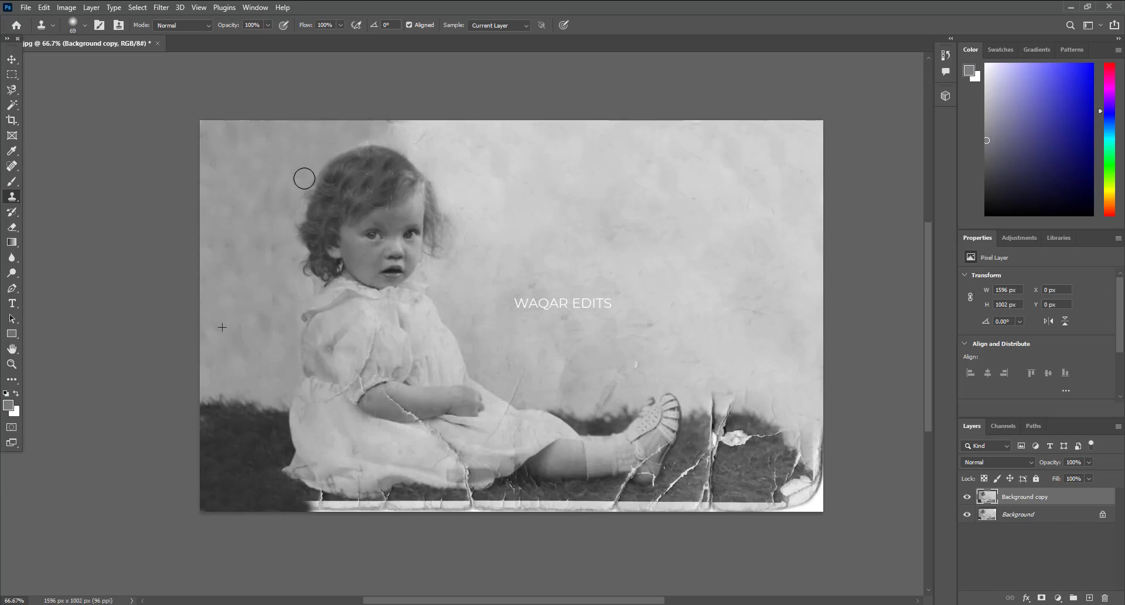
left_click(587, 161, "alt")
left_click_drag(443, 142, 391, 124)
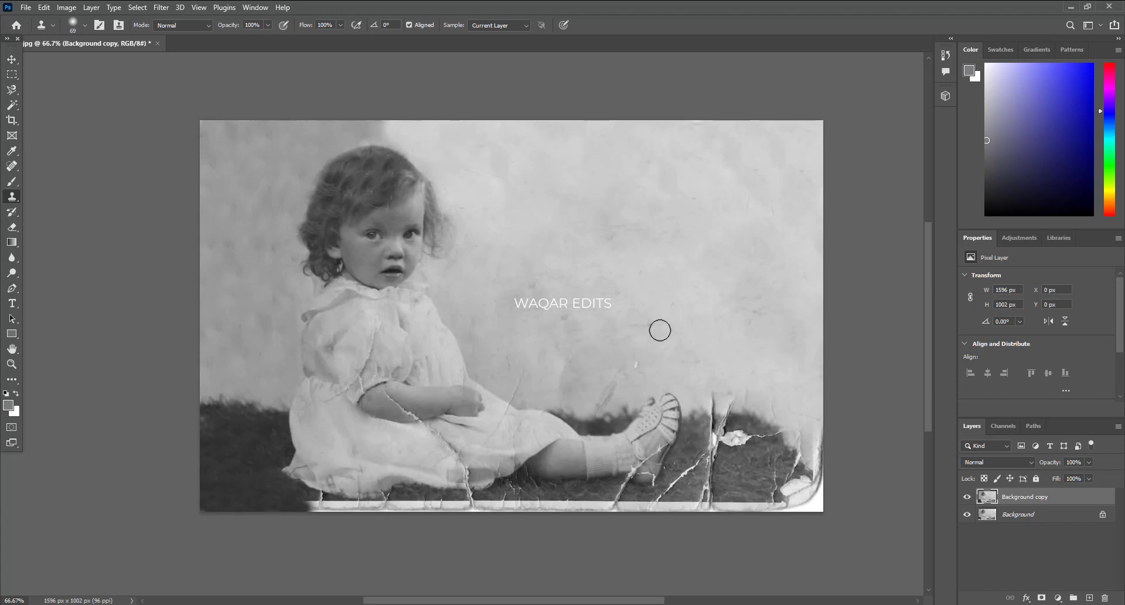
left_click_drag(517, 386, 517, 392)
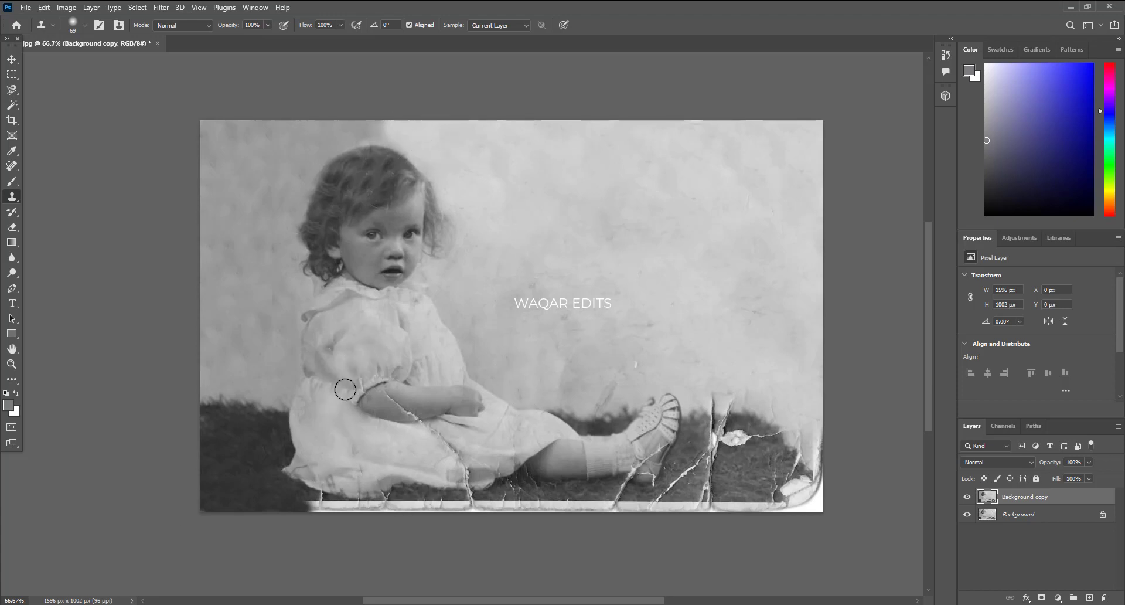
left_click(372, 406, "alt")
Clone dark grass over the torn bottom strip and the lower-right cracks near the foot
left_click(781, 462)
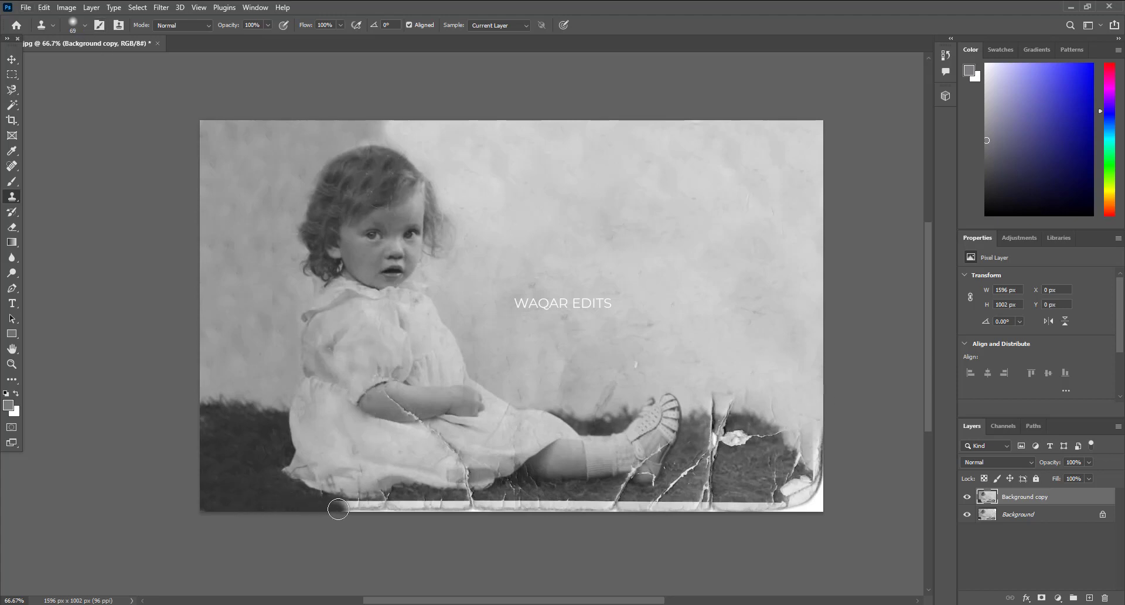
mouse_move(338, 509)
left_mouse_down()
mouse_move(327, 511)
mouse_move(401, 507)
left_mouse_up()
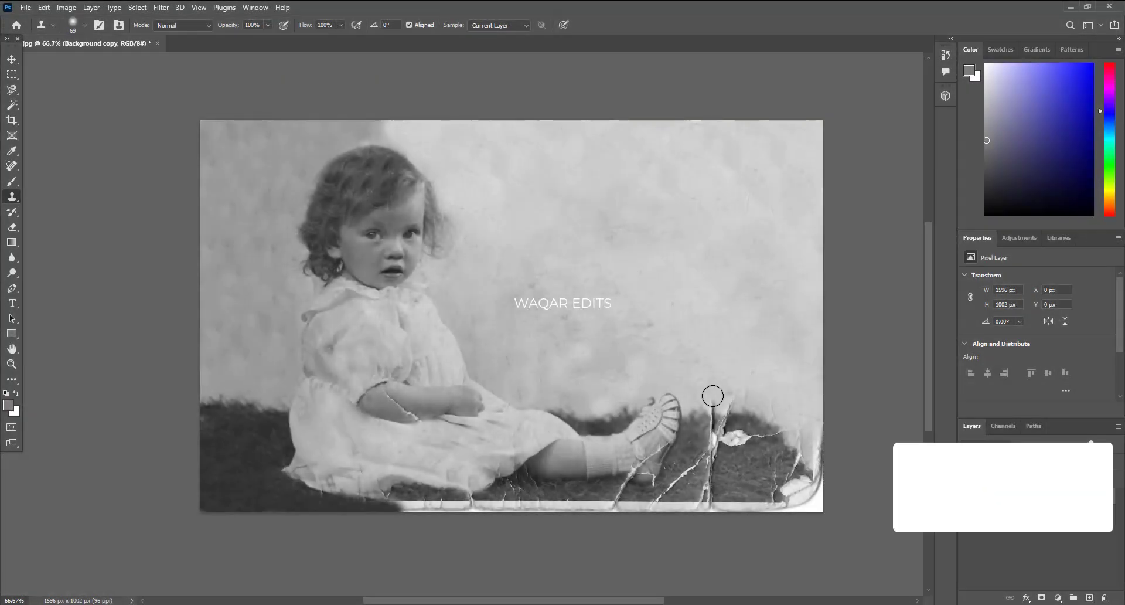
left_click_drag(713, 396, 744, 398)
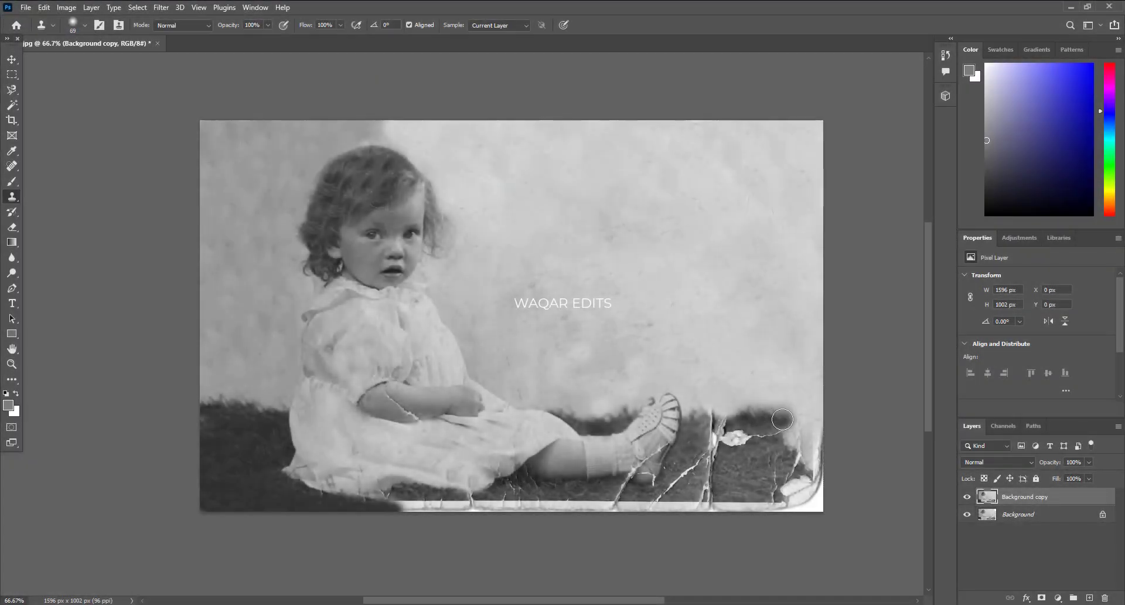
mouse_move(783, 419)
left_mouse_down()
mouse_move(818, 417)
mouse_move(721, 453)
mouse_move(715, 422)
mouse_move(708, 467)
mouse_move(680, 481)
mouse_move(742, 445)
mouse_move(809, 437)
mouse_move(815, 499)
mouse_move(781, 488)
mouse_move(815, 504)
mouse_move(732, 505)
mouse_move(738, 482)
mouse_move(703, 507)
mouse_move(570, 506)
left_mouse_up()
left_click(754, 484, "alt")
left_click_drag(498, 505, 394, 510)
left_click(720, 486, "alt")
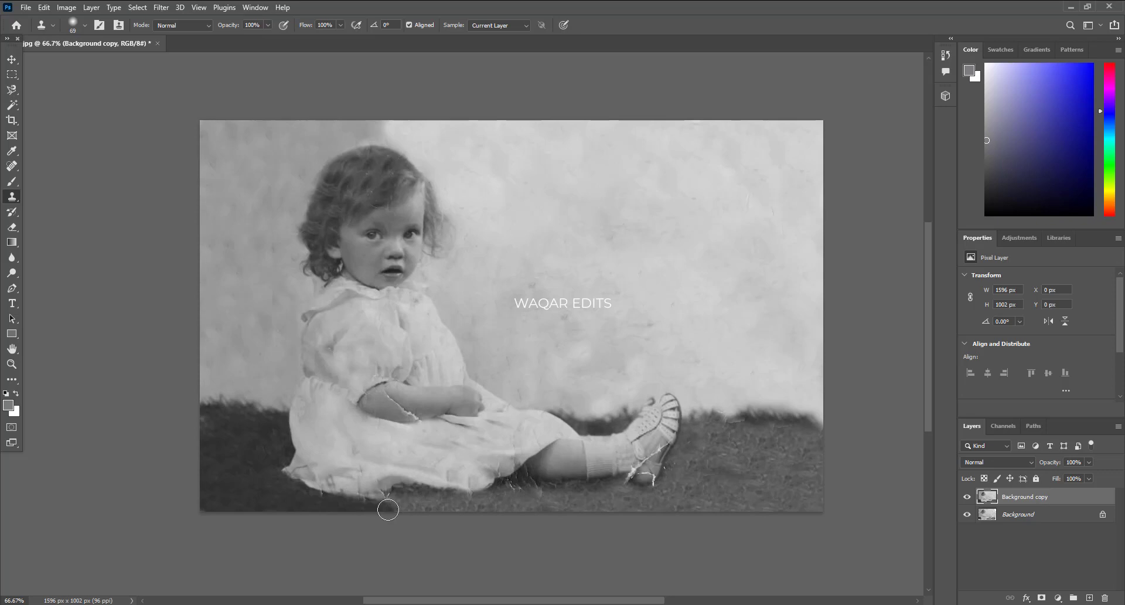
Clone darker grass below the dress, then shrink the brush to 48 px and smooth the arm crack
left_click(72, 25)
key("Return")
left_click(598, 428, "alt")
left_click_drag(511, 484, 531, 498)
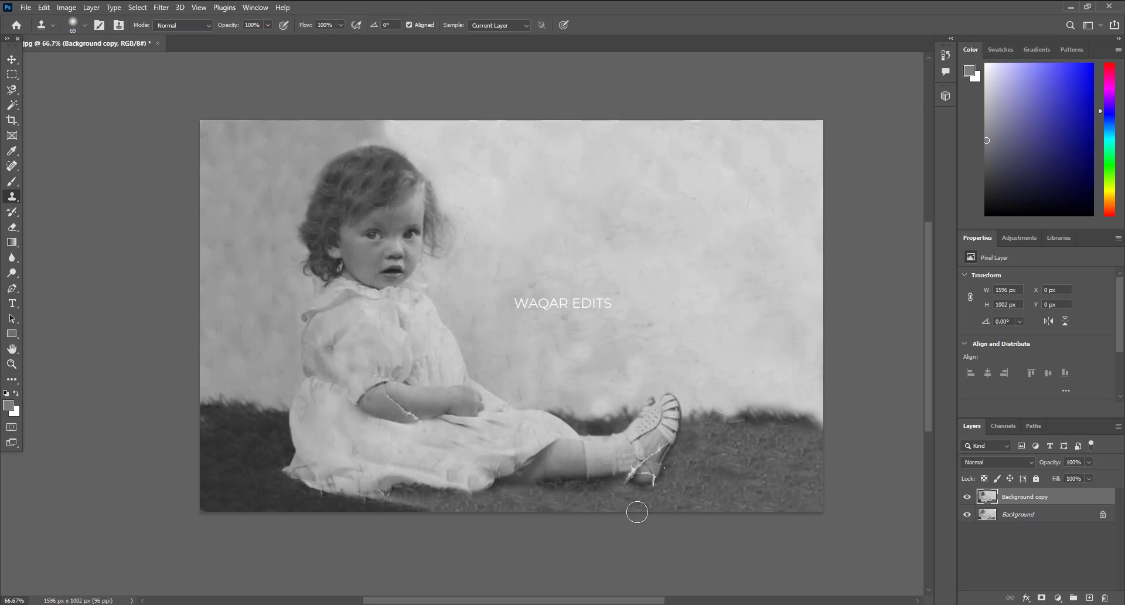
left_click(84, 26)
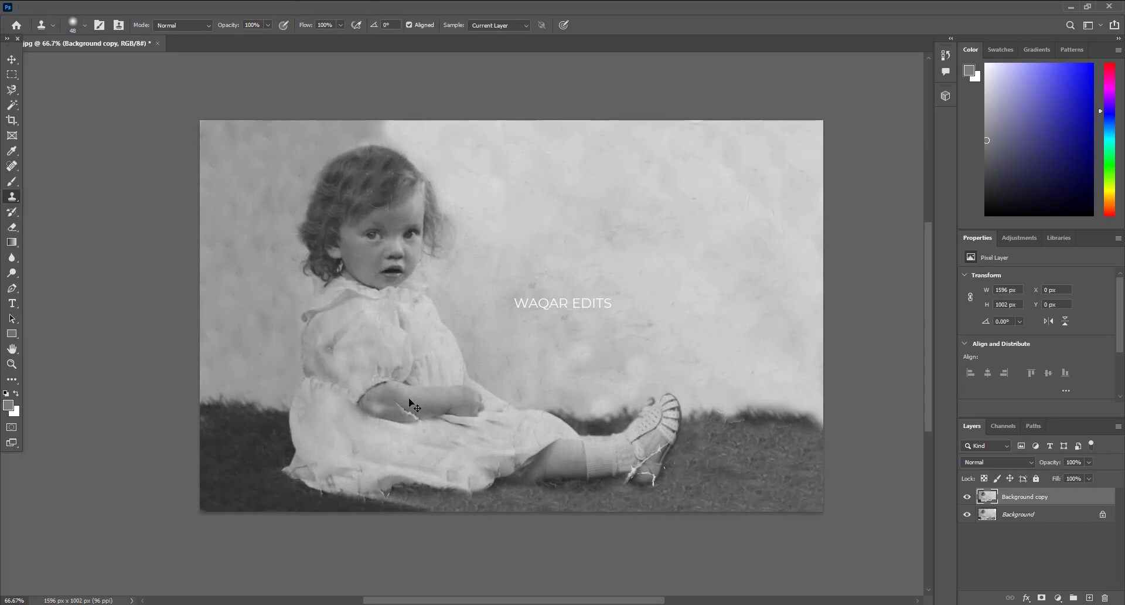
left_click_drag(396, 401, 411, 408)
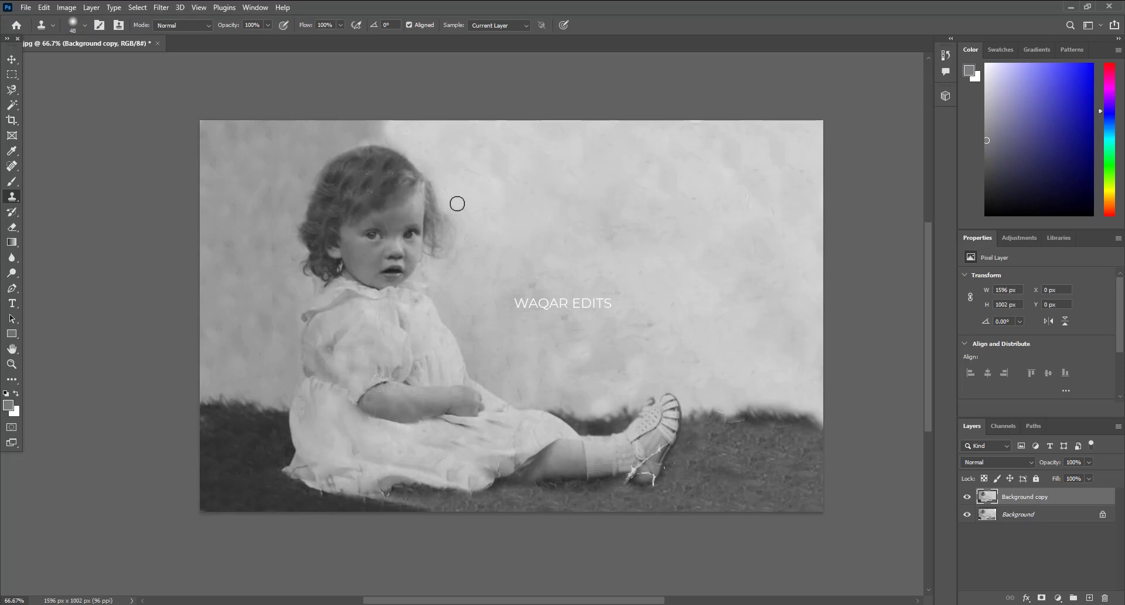
type("500")
Zoom to 500%, shrink the clone brush to 23 px, and paint out the bright streak along the shoe
key("Return")
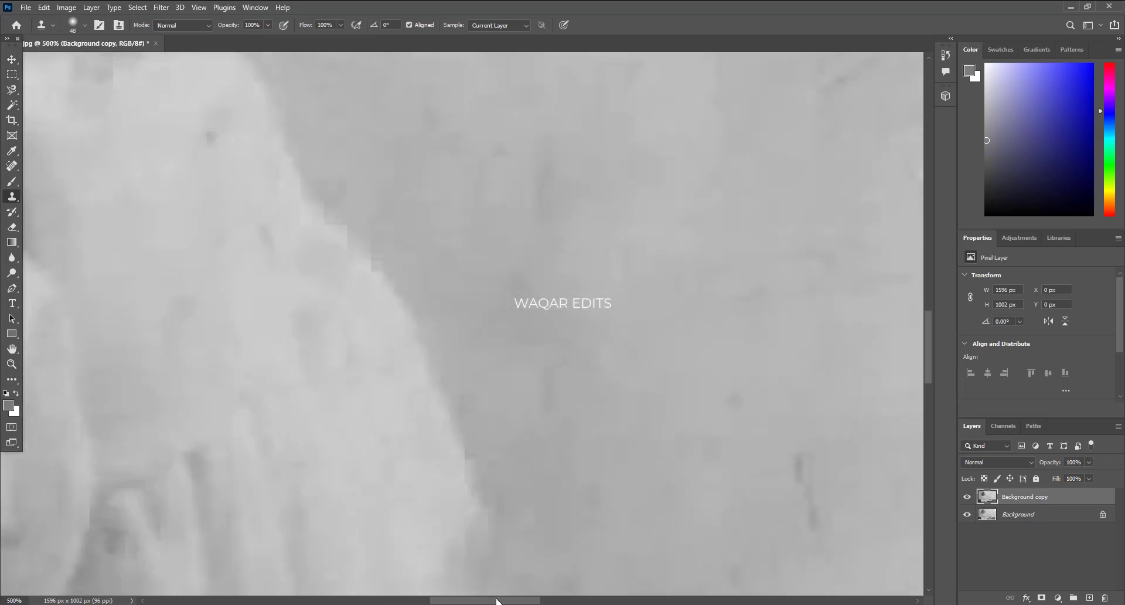
scroll(535, 528, "down", 3)
scroll(539, 498, "down", 4)
scroll(537, 498, "down", 3)
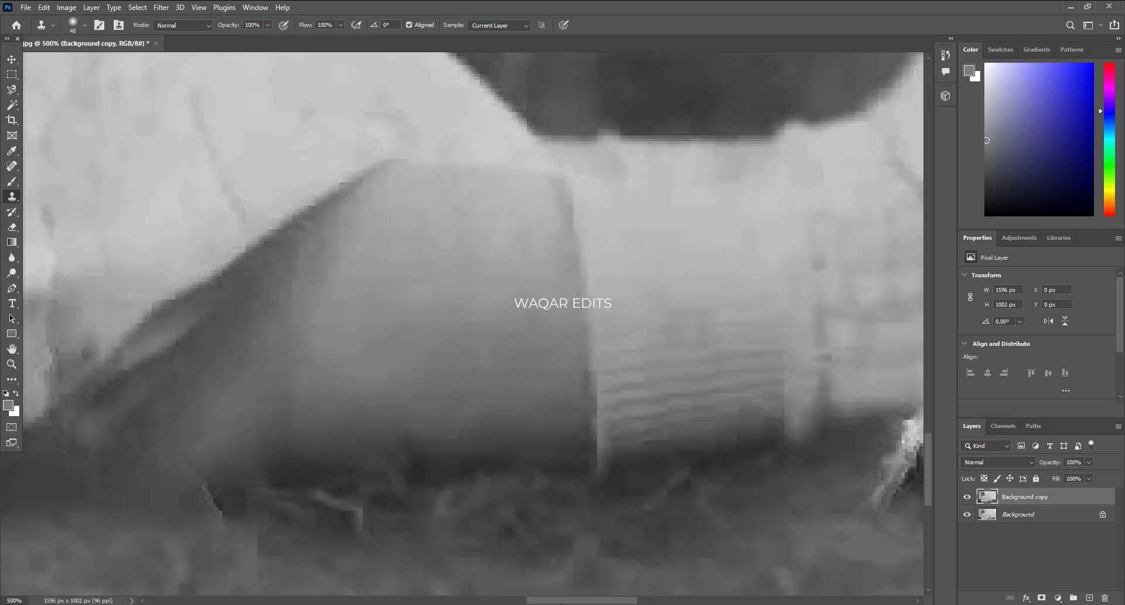
scroll(557, 502, "right", 3)
scroll(558, 503, "up", 3)
left_click(85, 25)
left_click_drag(88, 62, 81, 62)
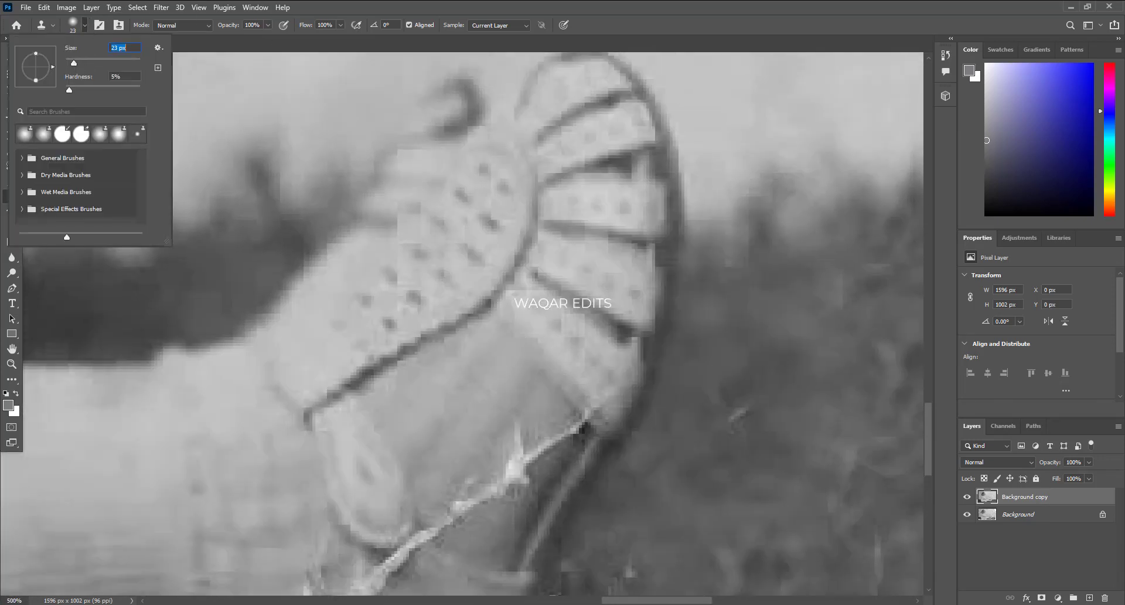
mouse_move(484, 514)
left_mouse_down()
mouse_move(542, 432)
mouse_move(562, 428)
left_mouse_up()
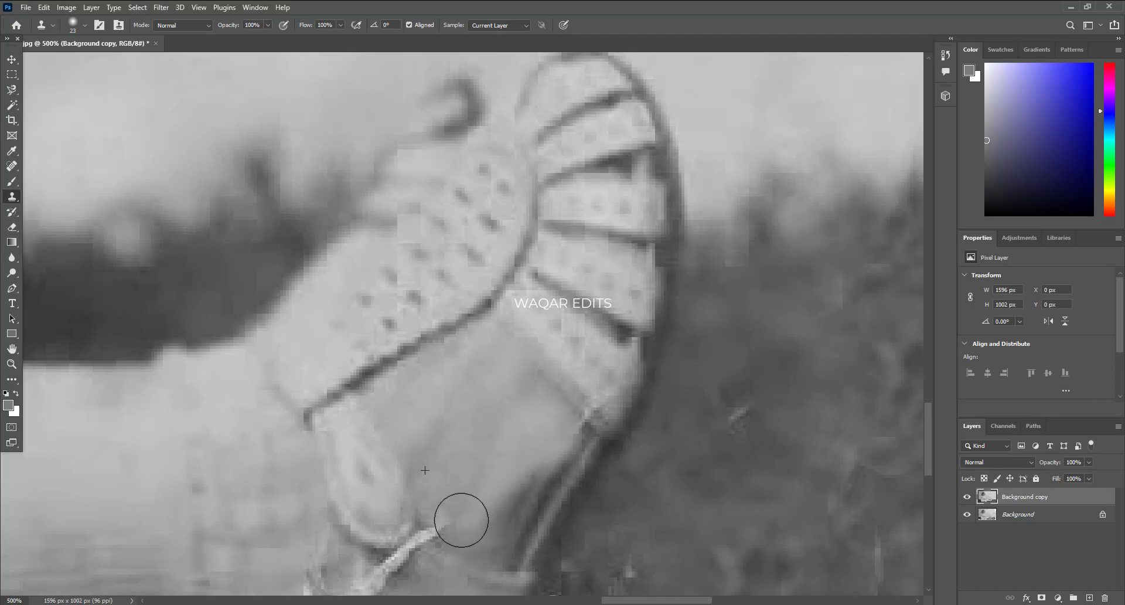
Clone over the bright streaks on the shoe's lower and lower-left edges
scroll(459, 519, "down", 1)
scroll(410, 468, "down", 5)
left_click_drag(301, 391, 294, 392)
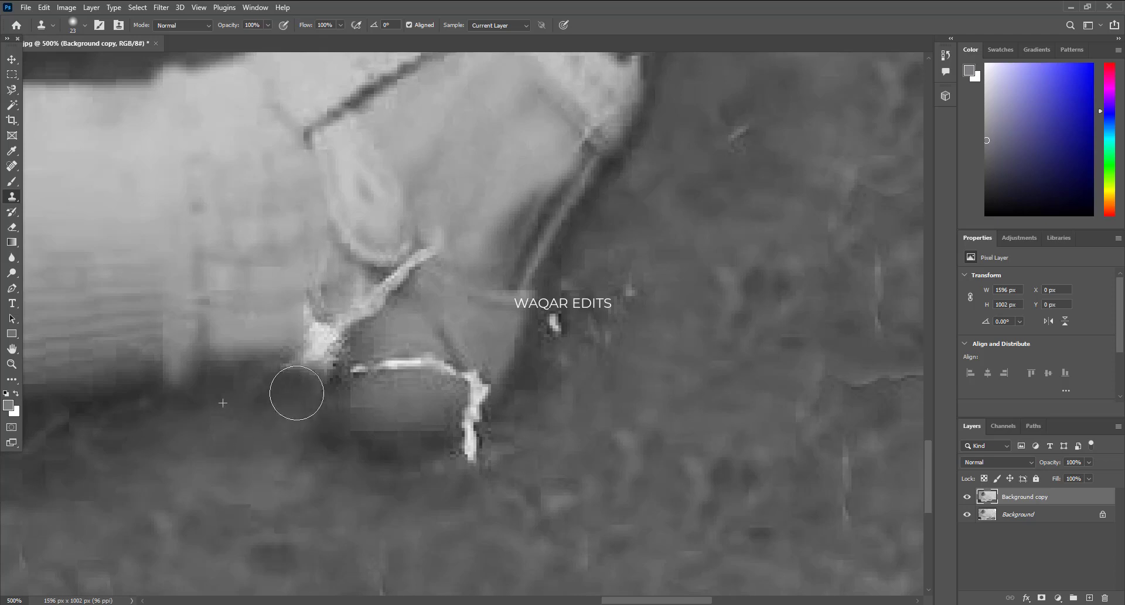
mouse_move(281, 276)
left_mouse_down()
mouse_move(344, 319)
mouse_move(354, 355)
left_mouse_up()
scroll(381, 410, "up", 2)
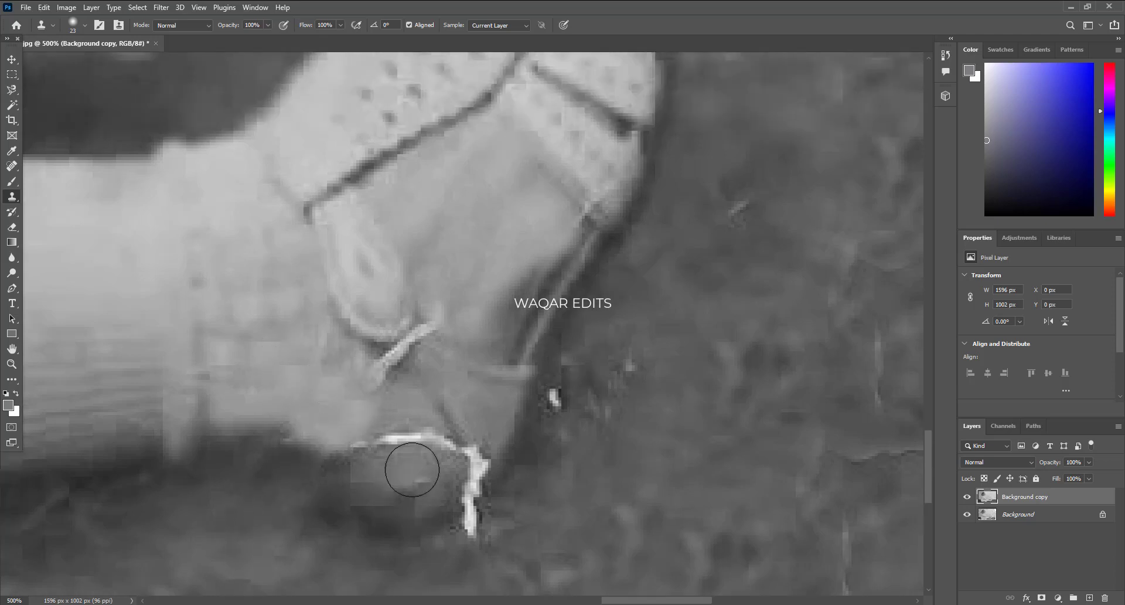
scroll(414, 465, "up", 1)
mouse_move(414, 407)
left_mouse_down()
mouse_move(460, 506)
mouse_move(375, 512)
left_mouse_up()
scroll(410, 510, "down", 2)
Resample grass and darken the bright patches beside the shoe
left_click(508, 484, "alt")
mouse_move(466, 455)
left_mouse_down()
mouse_move(480, 513)
mouse_move(476, 459)
left_mouse_up()
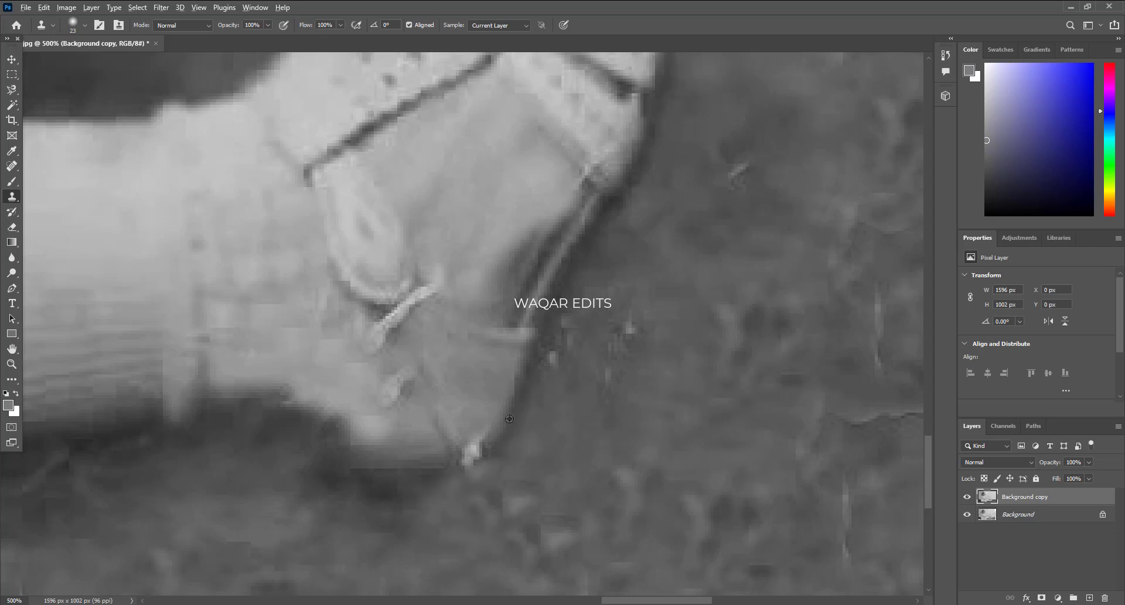
left_click_drag(341, 454, 362, 462)
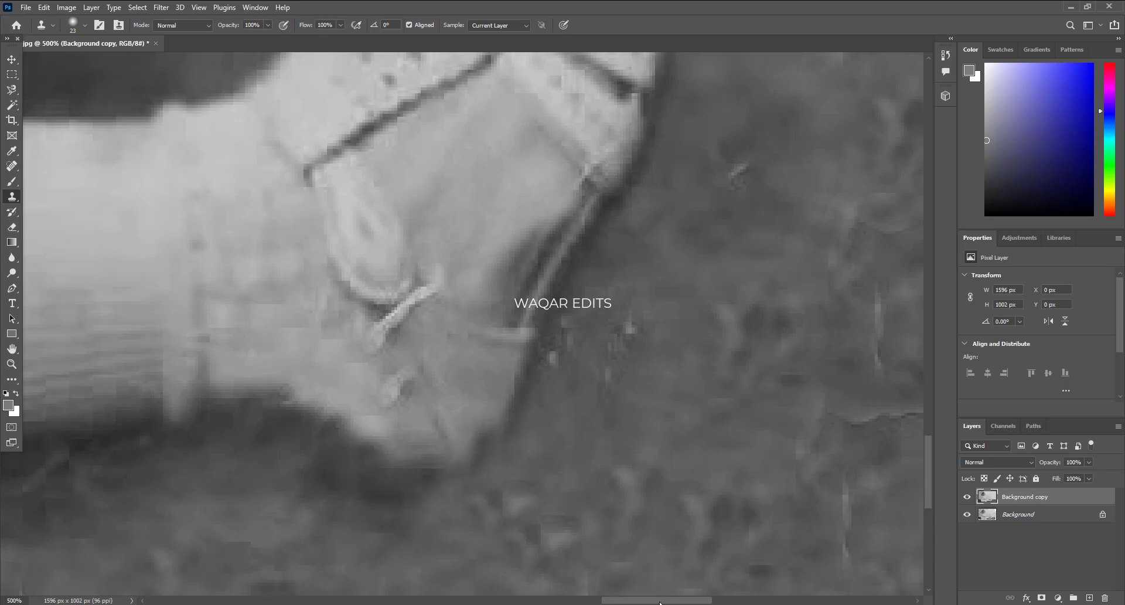
left_click_drag(660, 601, 683, 602)
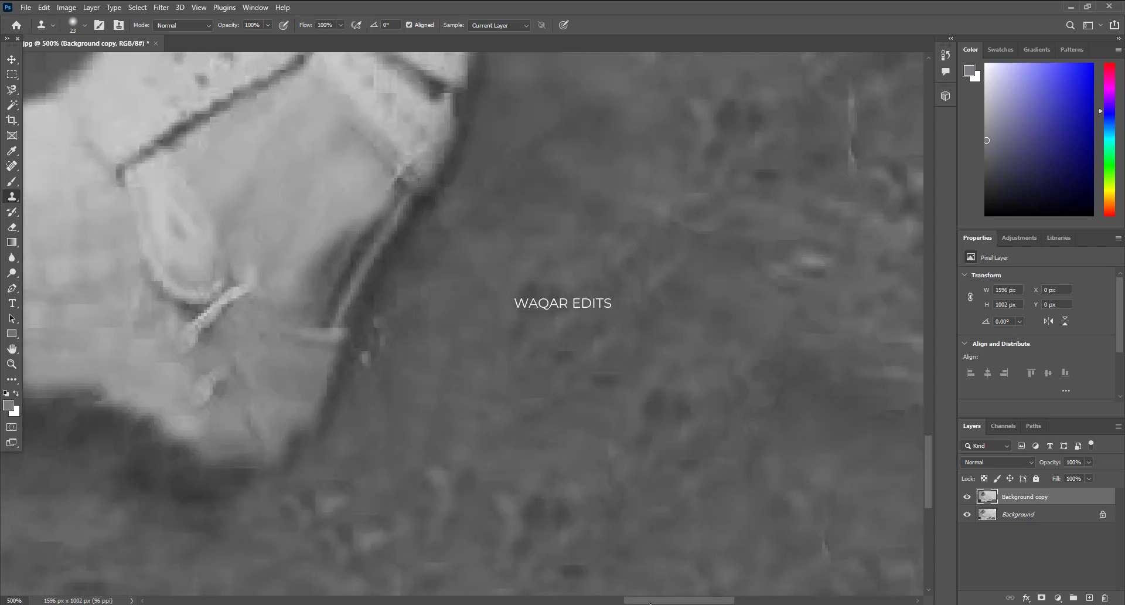
scroll(651, 586, "up", 5)
Blend the grass horizon near the photo's right edge
left_click_drag(414, 282, 497, 241)
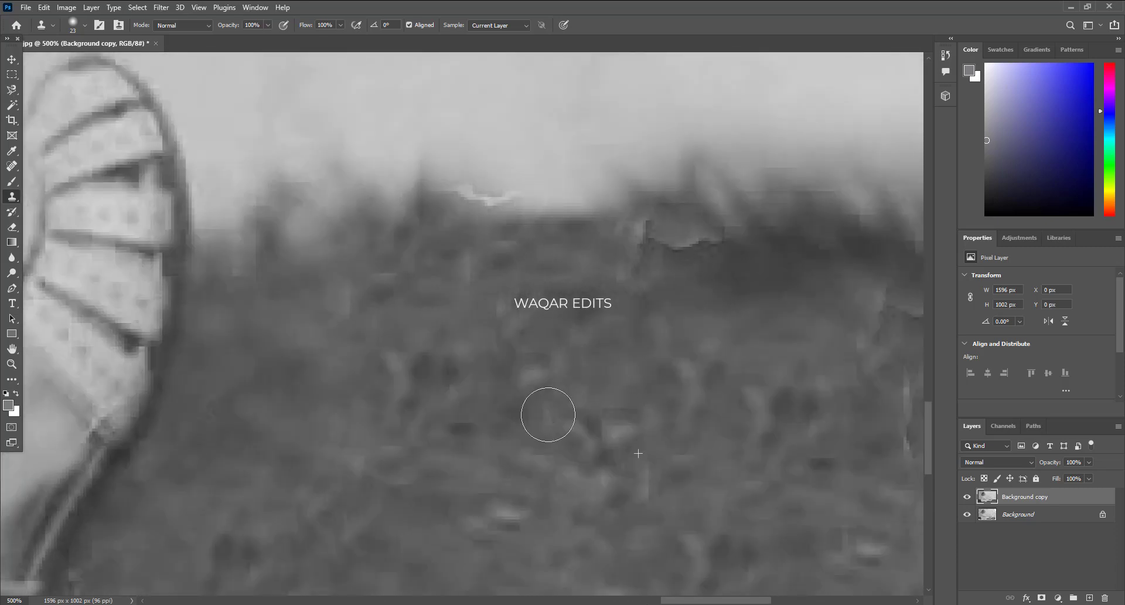
scroll(510, 181, "down", 2)
scroll(637, 249, "right", 5)
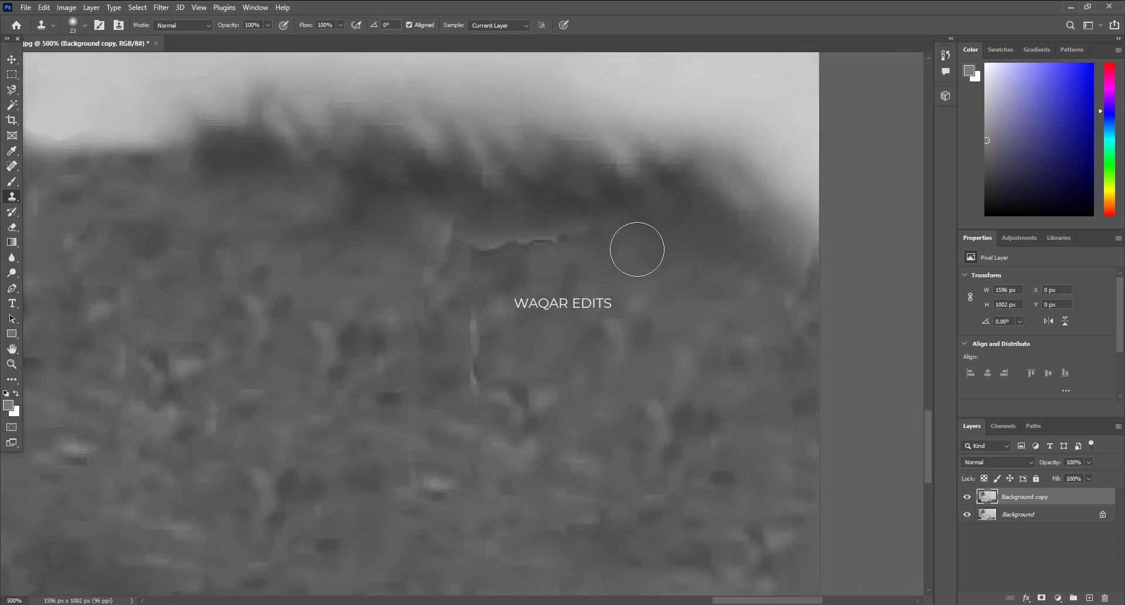
mouse_move(637, 249)
left_mouse_down()
mouse_move(432, 256)
mouse_move(432, 314)
left_mouse_up()
scroll(527, 484, "down", 5)
scroll(300, 557, "down", 3)
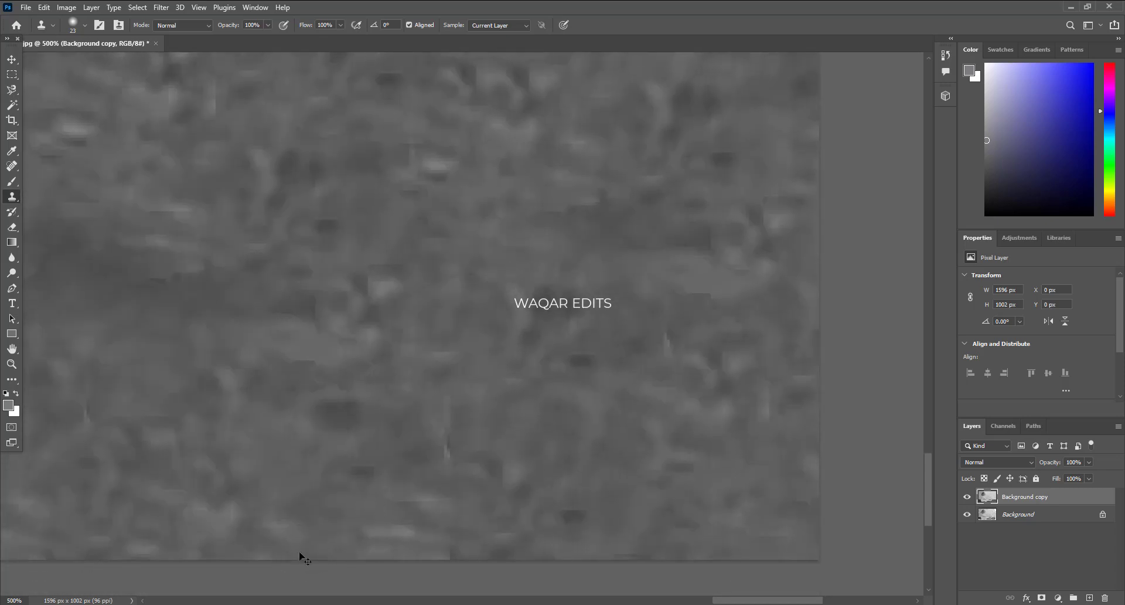
key("ctrl+shift+s")
key("Escape")
type("100")
key("Return")
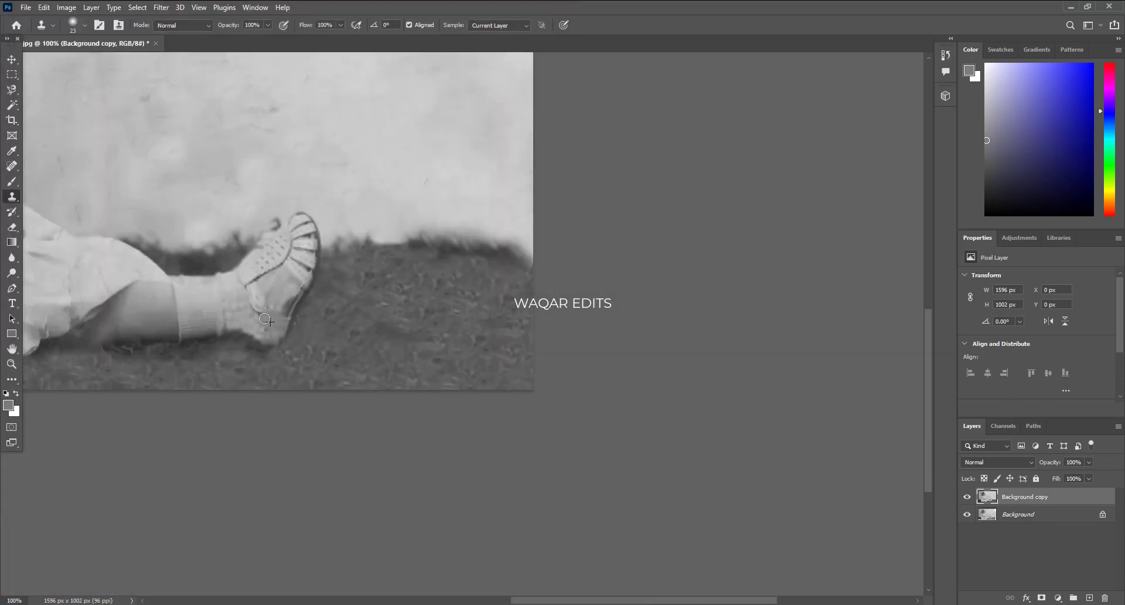
left_click_drag(604, 602, 507, 602)
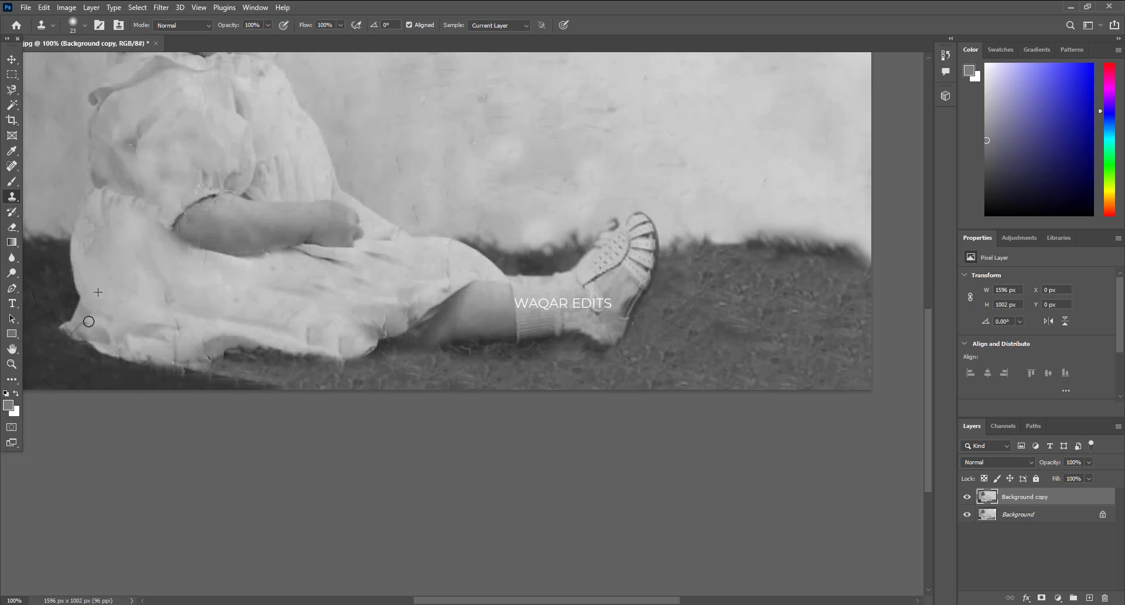
scroll(89, 321, "up", 3)
scroll(151, 410, "up", 5)
scroll(223, 326, "up", 2)
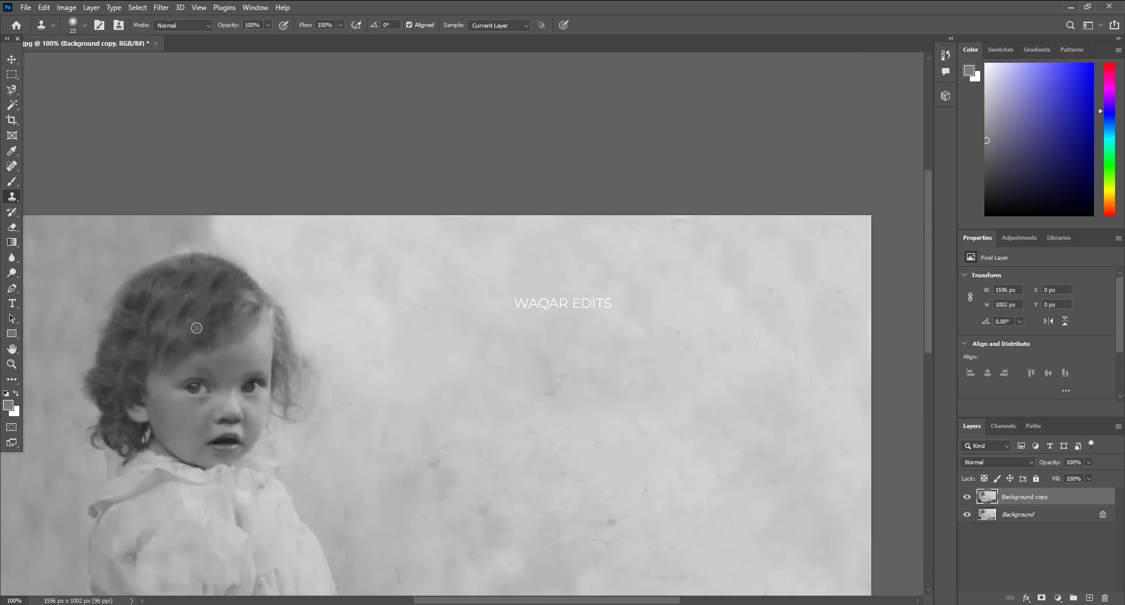
scroll(230, 353, "down", 4)
scroll(297, 415, "down", 3)
scroll(297, 414, "up", 3)
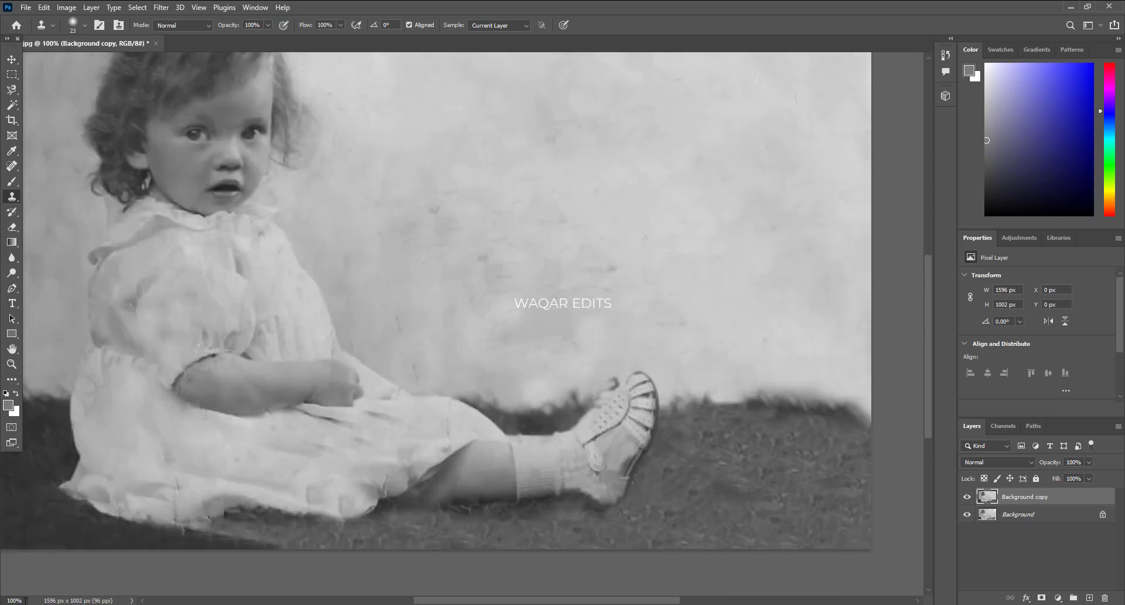
key("ctrl+minus")
key("ctrl+minus")
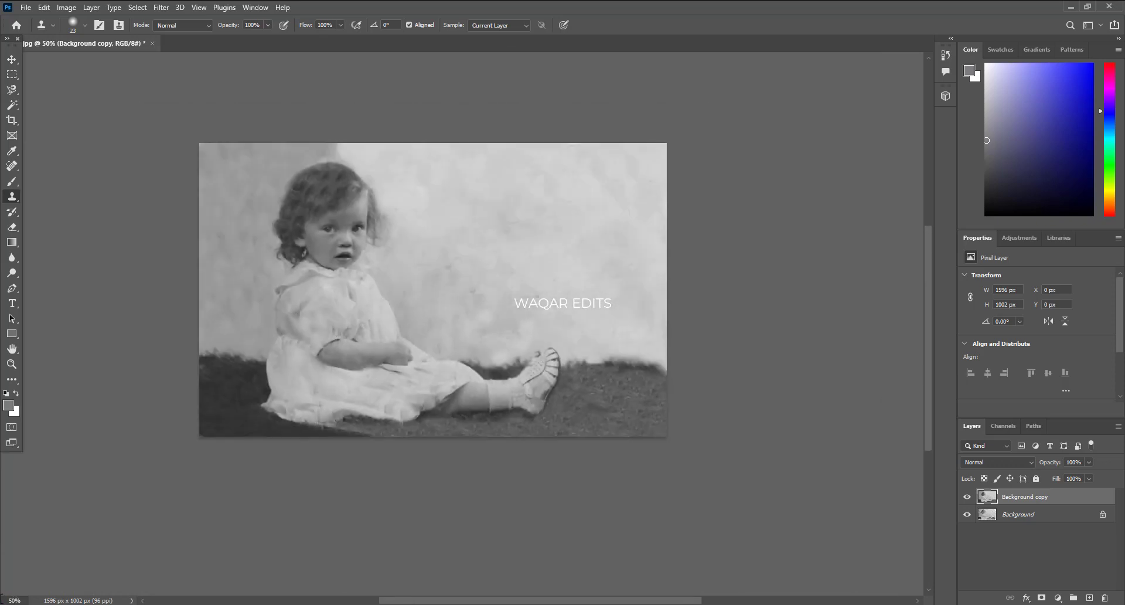
scroll(231, 472, "up", 1)
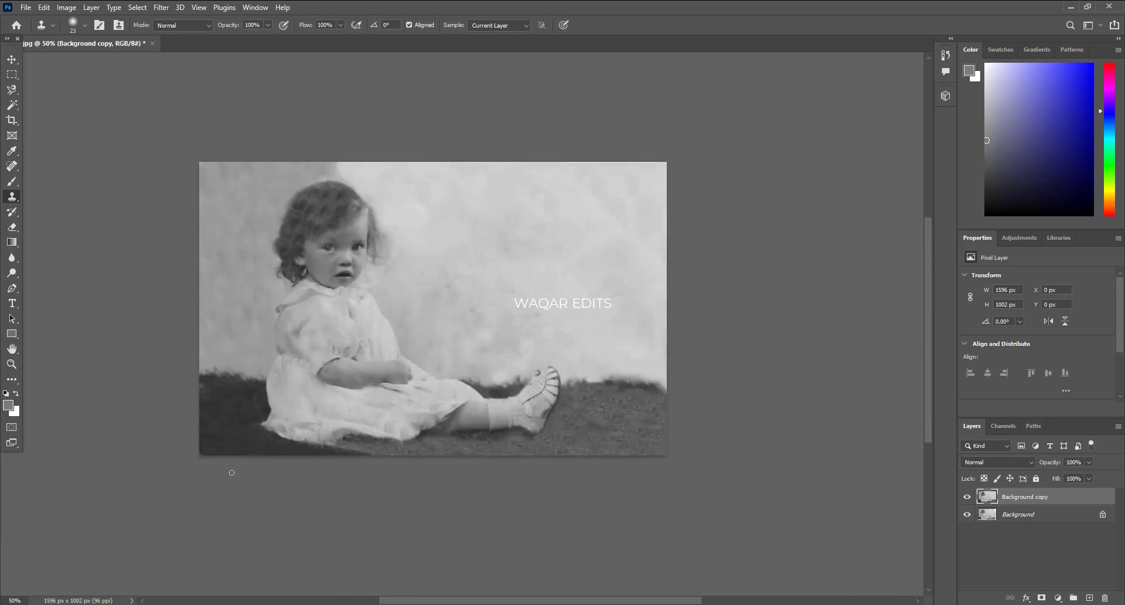